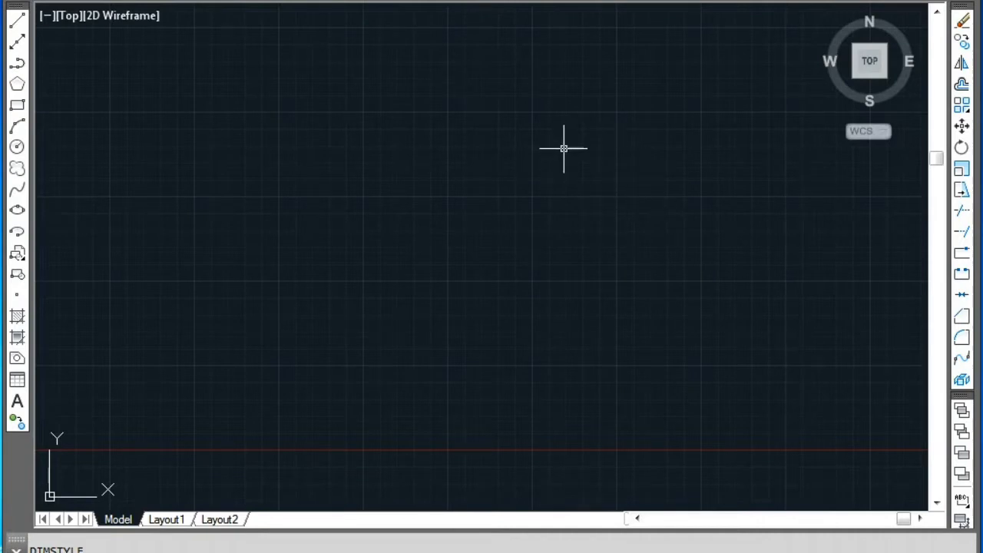
# Configure the drawing units to Engineering length type with 0'-0" precision
pyautogui.write('un')
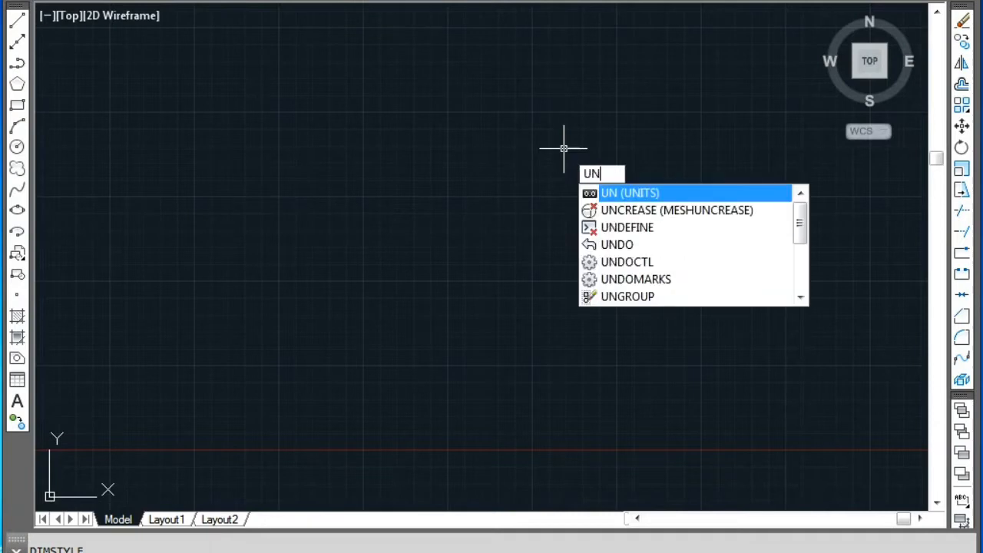
pyautogui.press('Return')
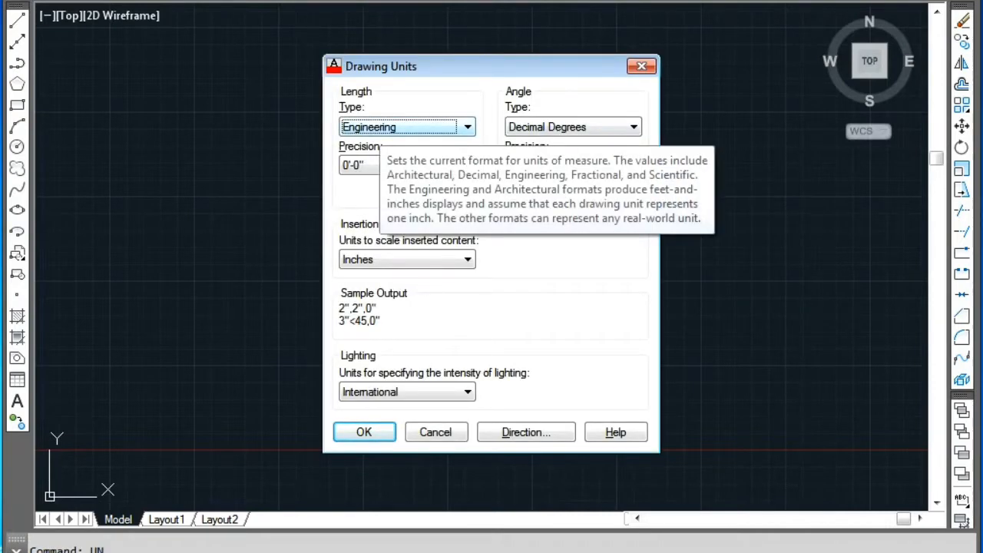
pyautogui.click(407, 127)
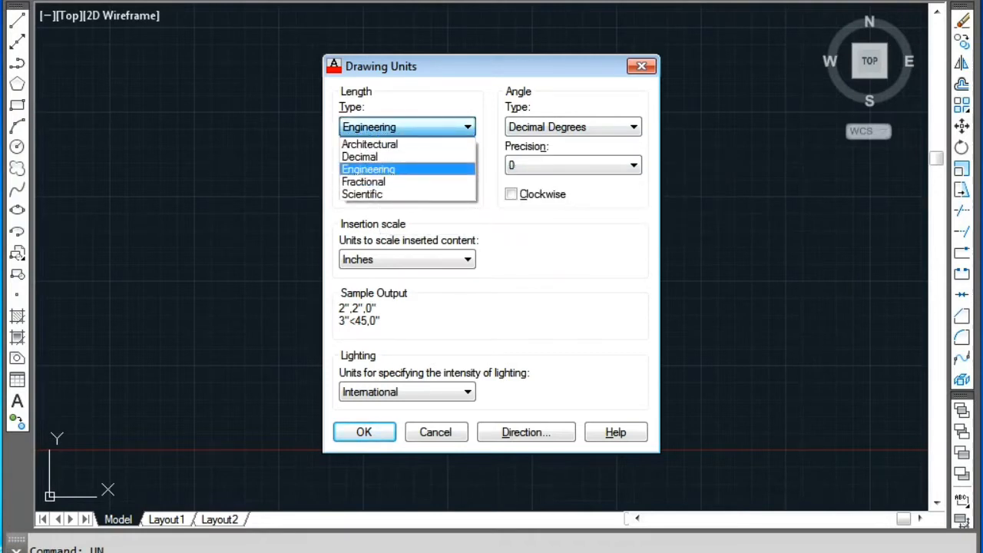
pyautogui.click(377, 170)
pyautogui.click(407, 165)
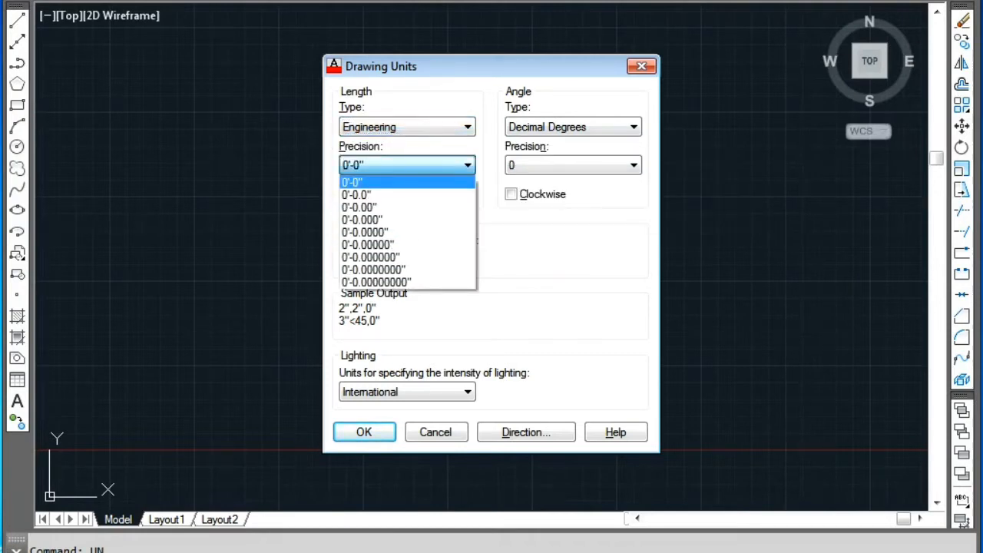
pyautogui.click(377, 182)
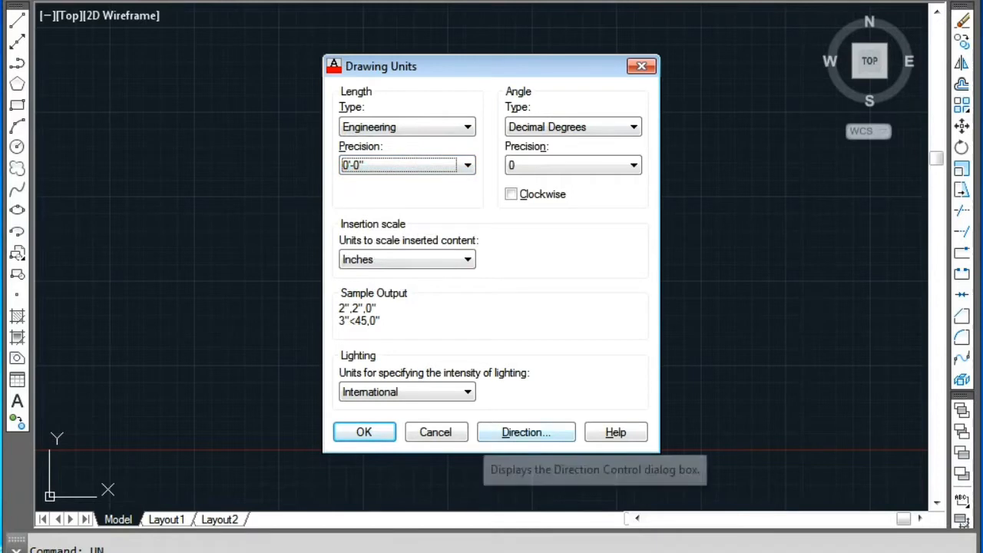
pyautogui.click(365, 433)
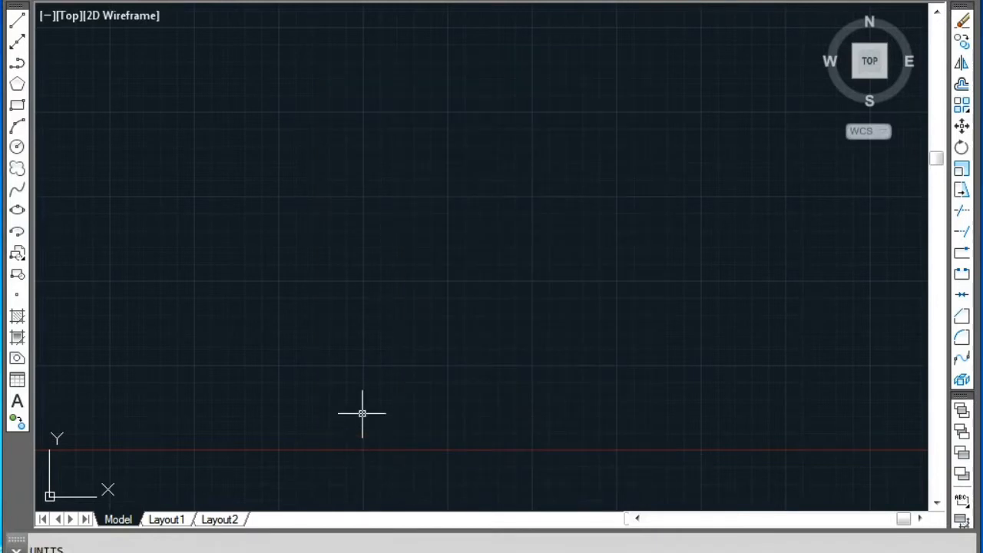
# Set the Standard dimension style's primary units to Engineering format with 0'-0" precision
pyautogui.write('d')
pyautogui.press('Return')
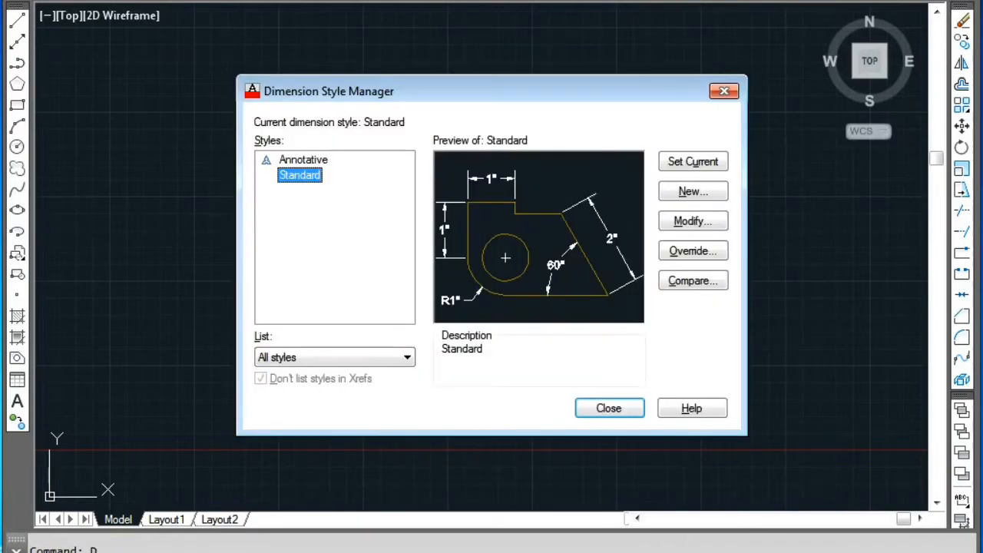
pyautogui.click(693, 221)
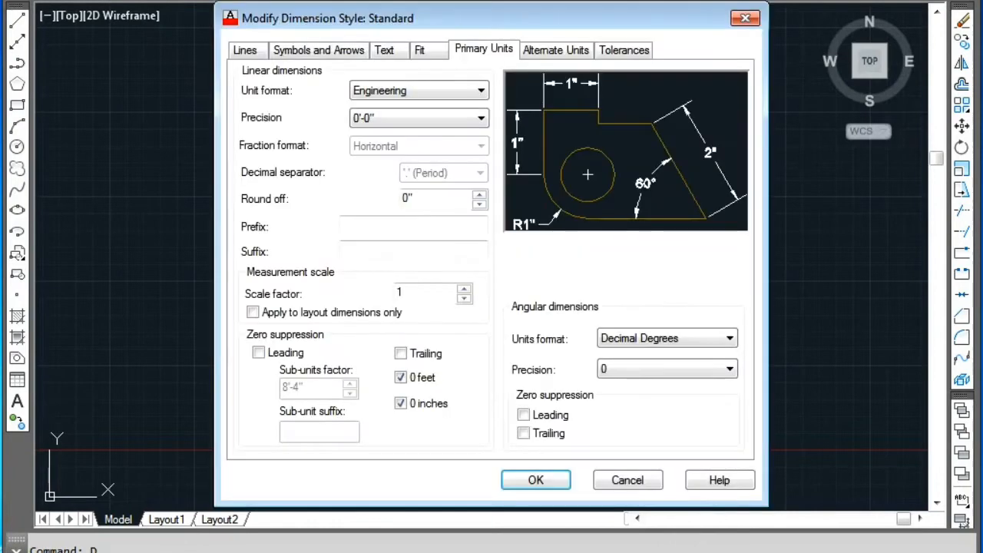
pyautogui.click(418, 91)
pyautogui.click(380, 133)
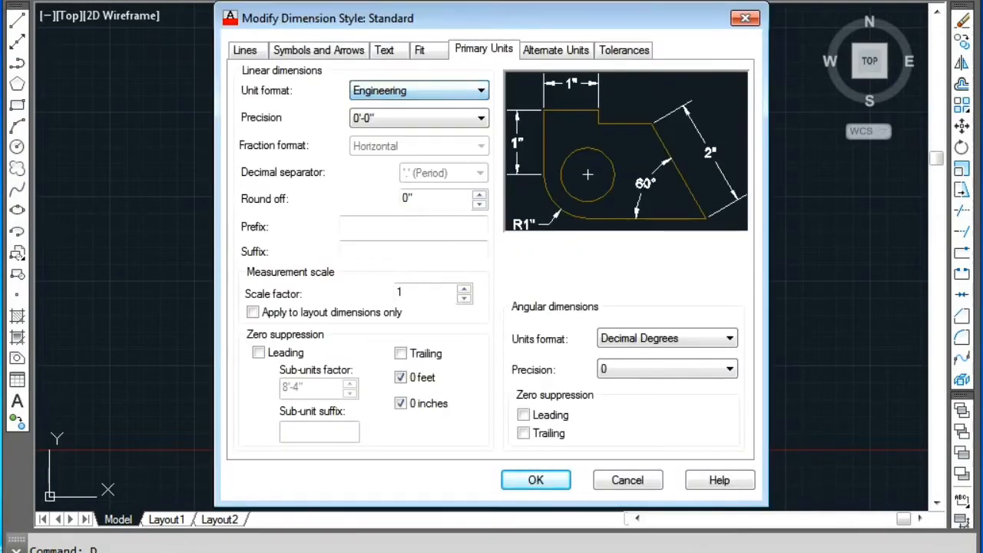
pyautogui.click(418, 119)
pyautogui.click(364, 135)
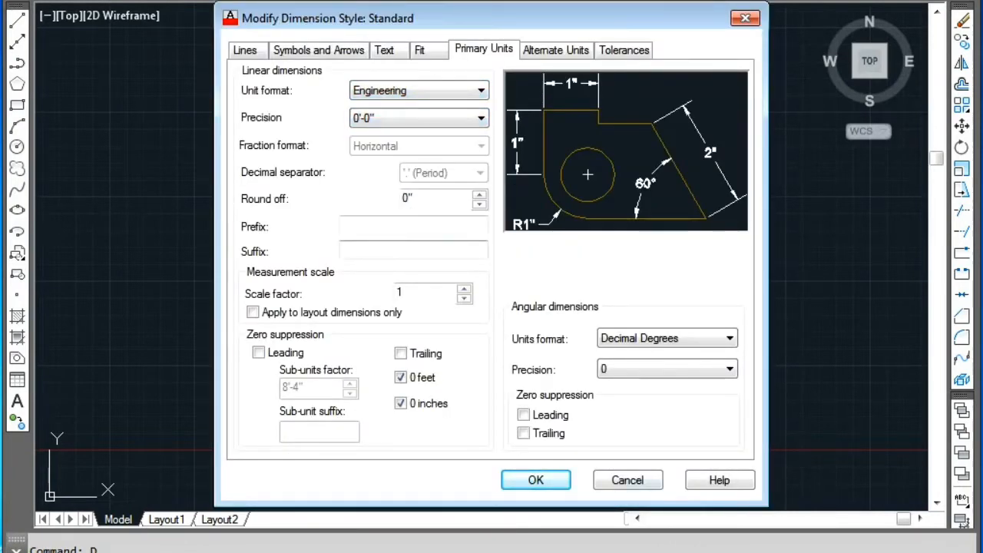
pyautogui.click(535, 481)
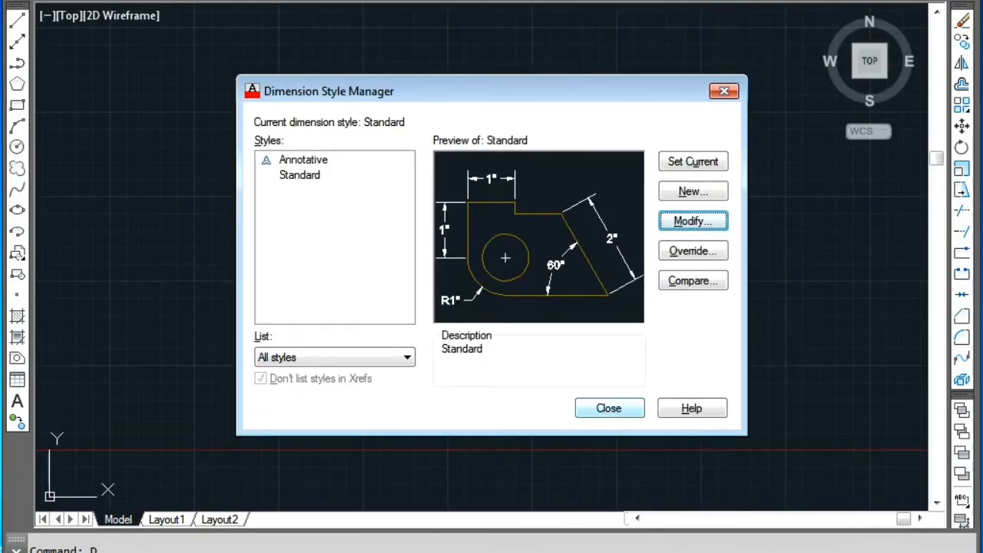
pyautogui.click(609, 408)
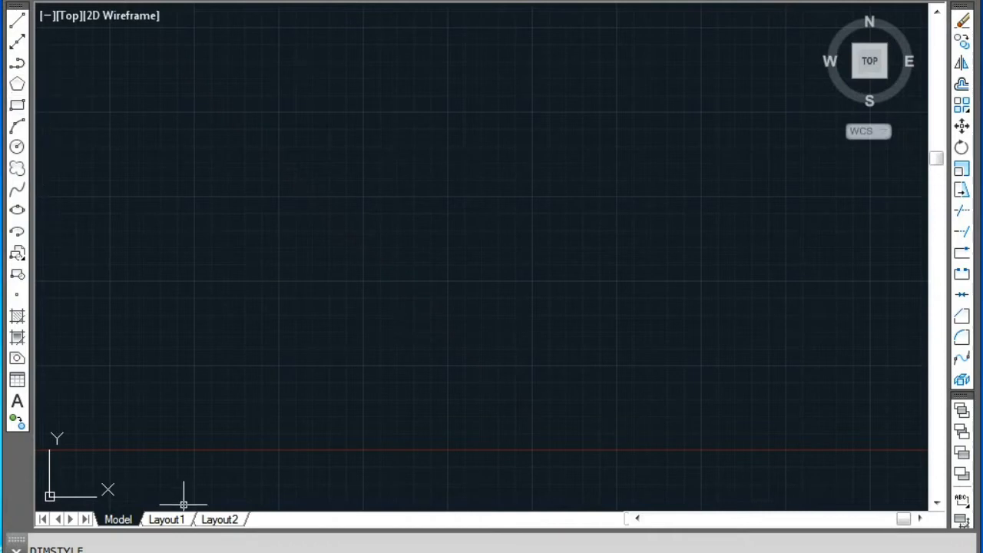
pyautogui.click(332, 552)
pyautogui.click(823, 5)
pyautogui.click(17, 84)
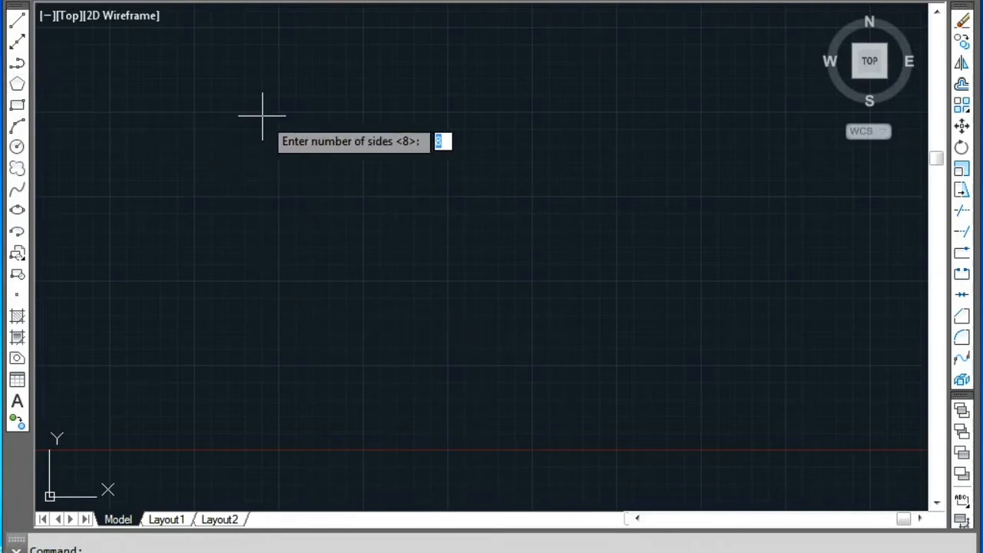
pyautogui.press('Escape')
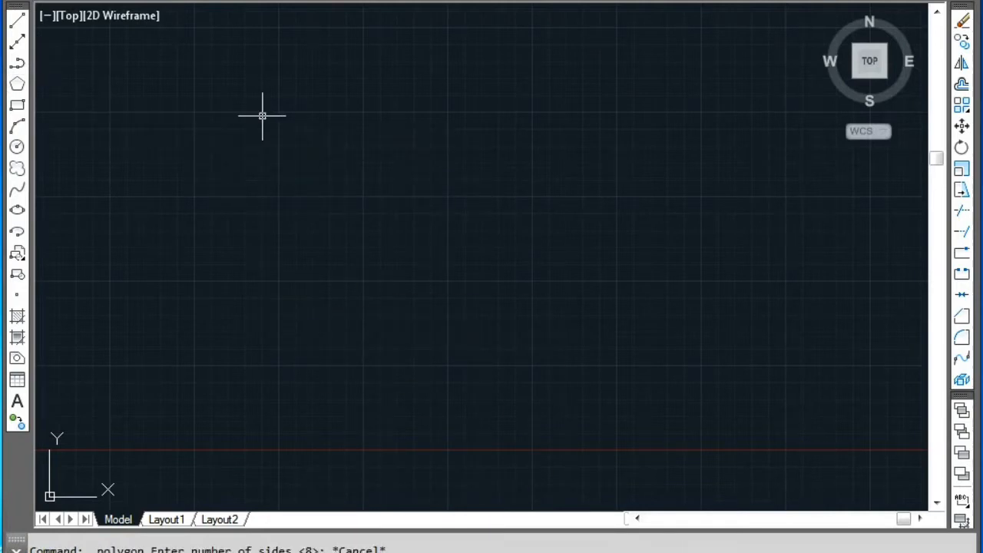
# Draw a 6-sided polygon inscribed in a circle with a 4' radius, centred in open drawing space
pyautogui.write('pol')
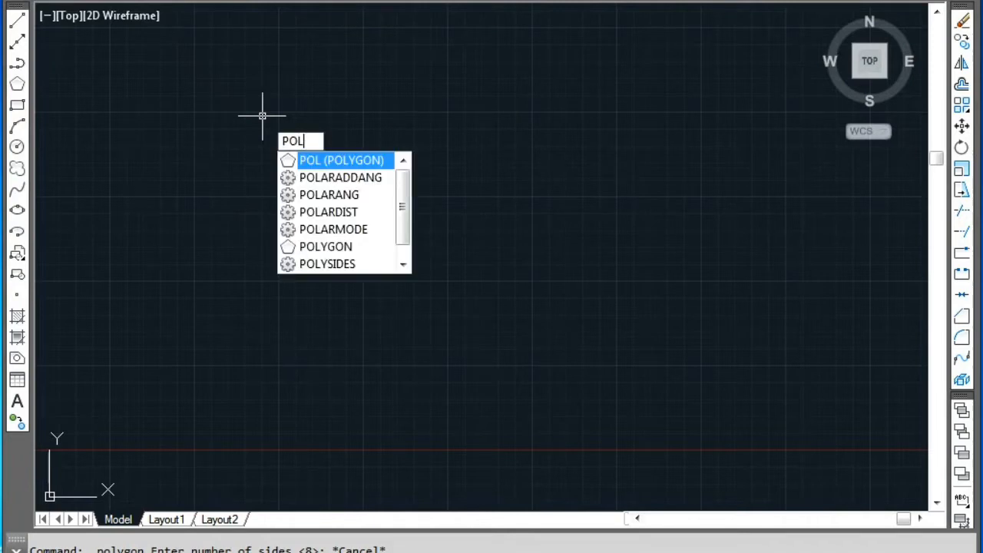
pyautogui.press('Return')
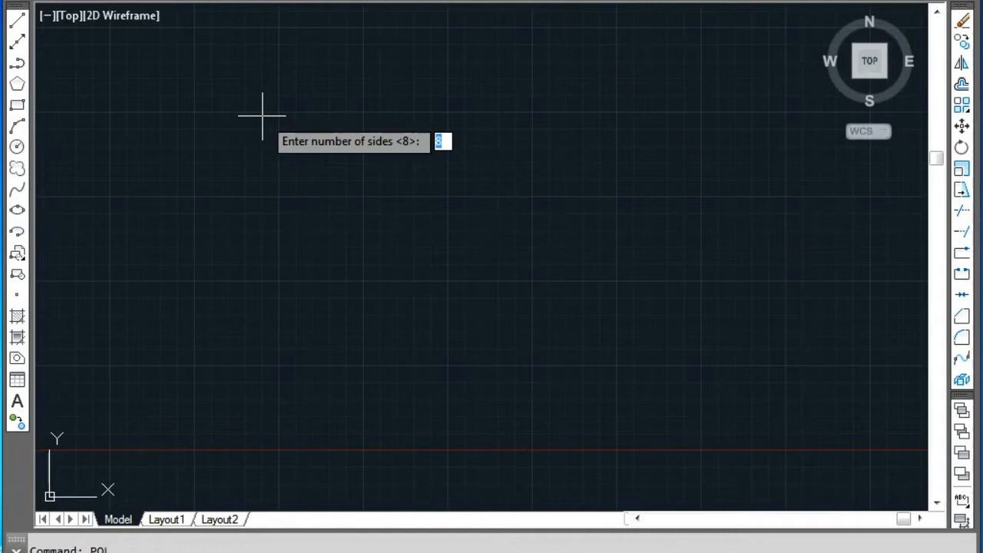
pyautogui.write('6')
pyautogui.press('Return')
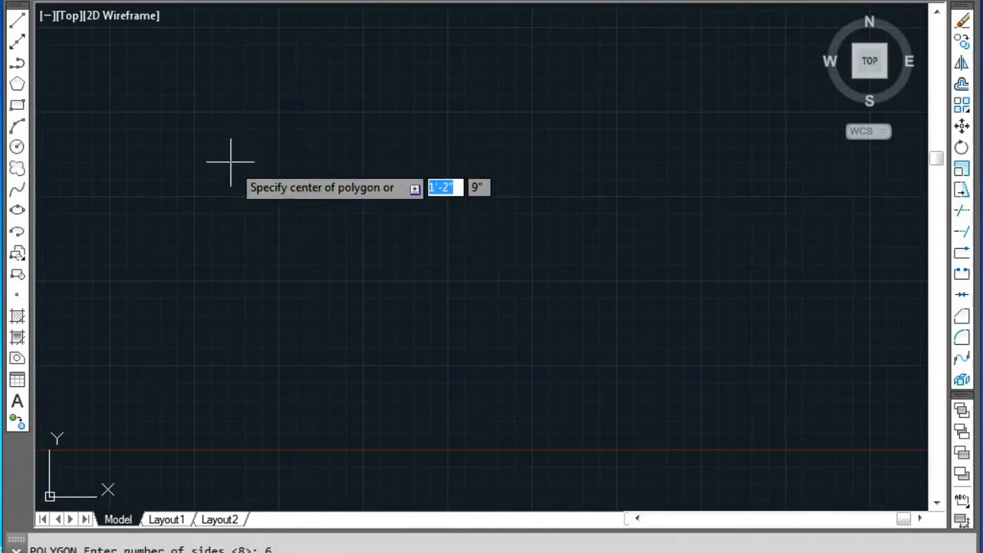
pyautogui.click(410, 231)
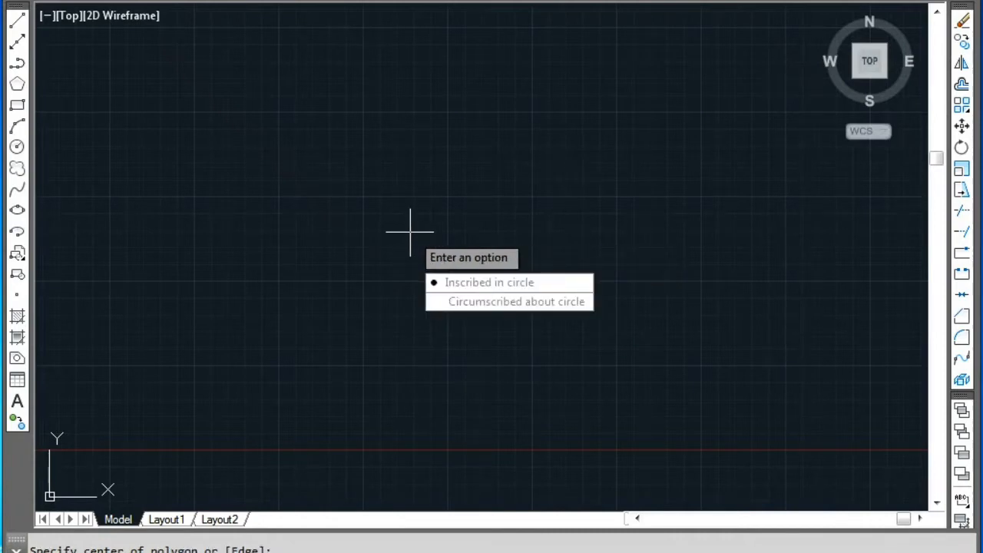
pyautogui.press('Down')
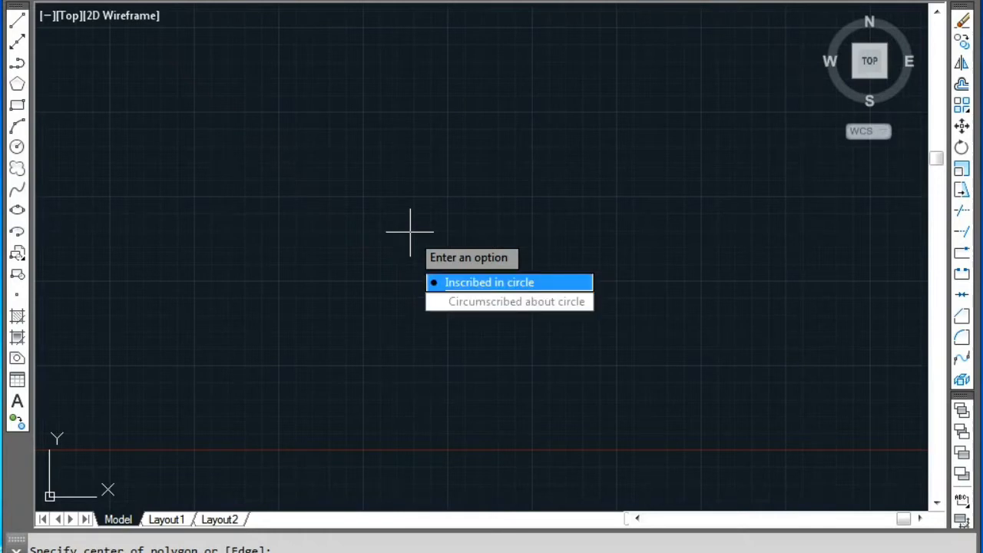
pyautogui.write('i')
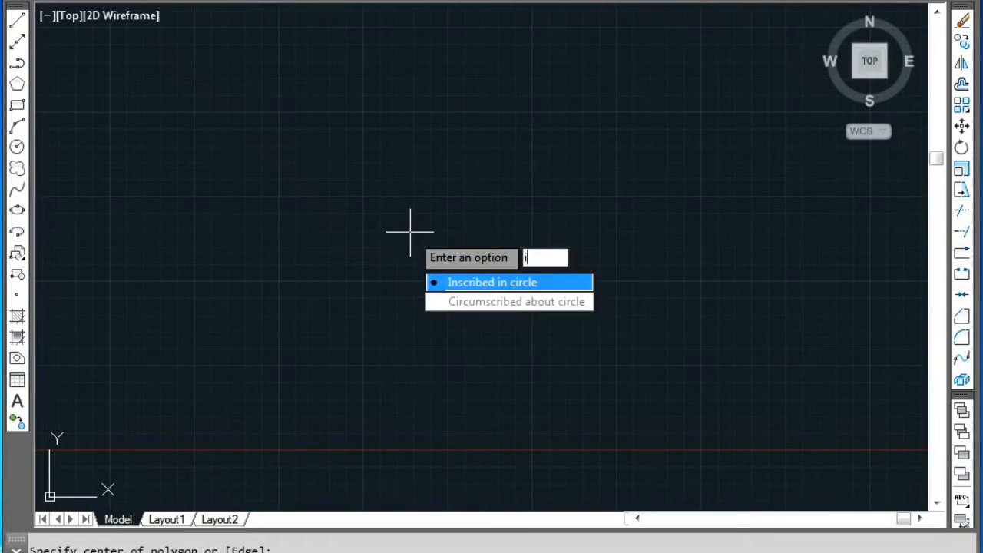
pyautogui.press('Return')
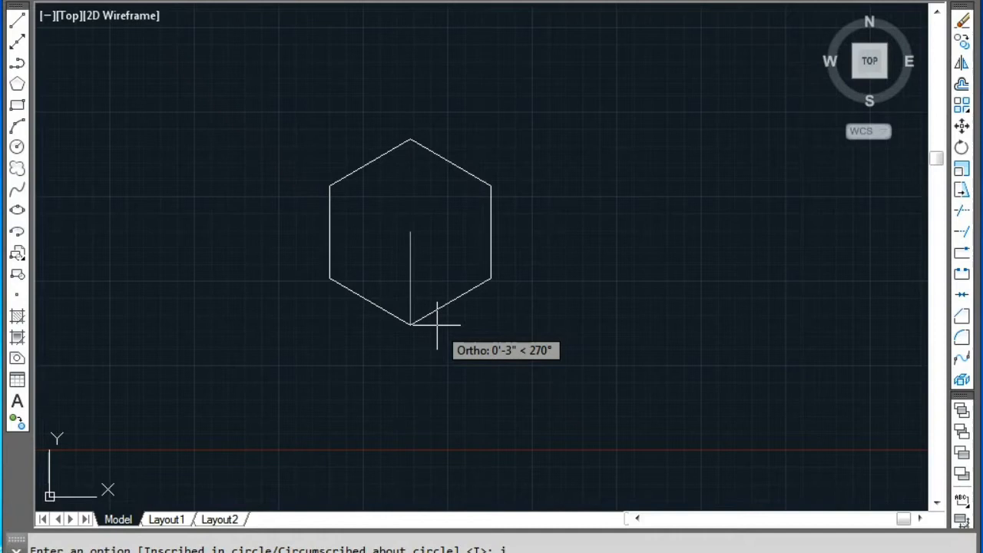
pyautogui.write('4')
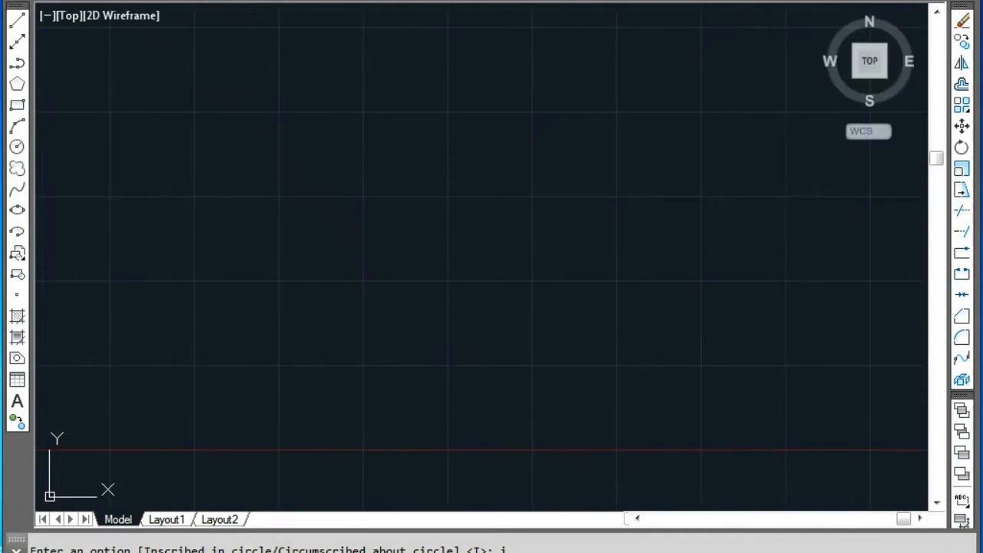
pyautogui.press('Escape')
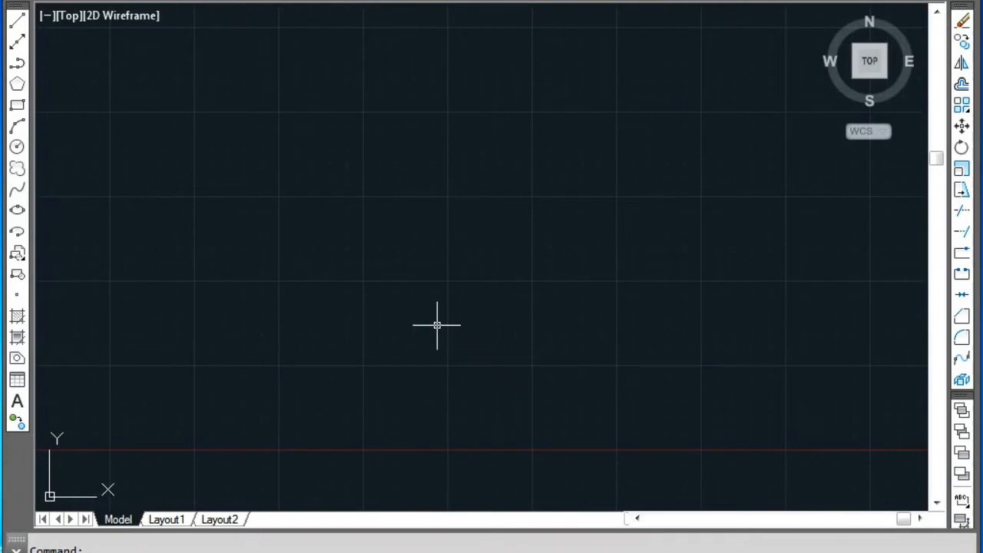
# Show the entire drawing and examine the hexagon's edges and corners
pyautogui.write('z')
pyautogui.press('Return')
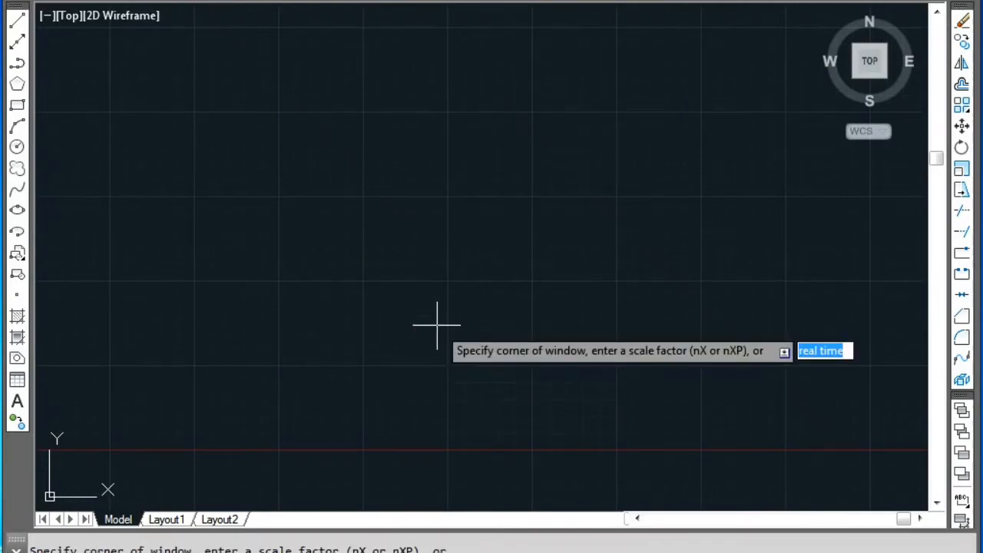
pyautogui.write('a')
pyautogui.press('Return')
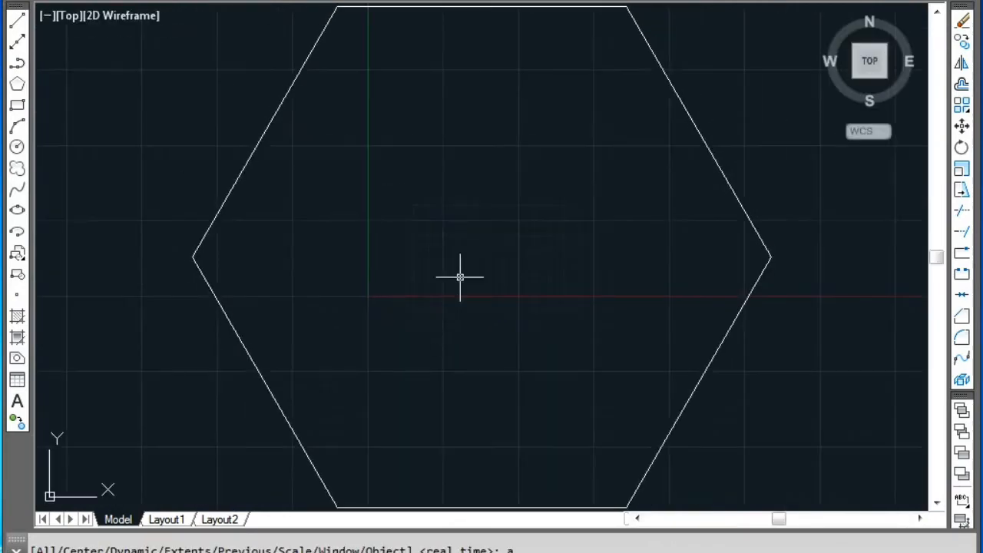
pyautogui.scroll(-3, 491, 111)
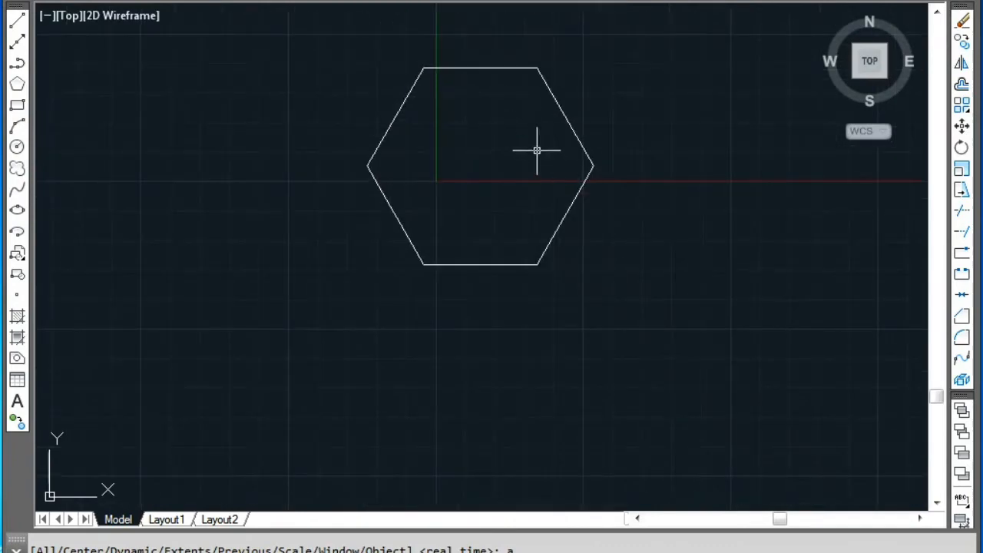
pyautogui.moveTo(504, 136); pyautogui.dragTo(403, 247, button='middle')
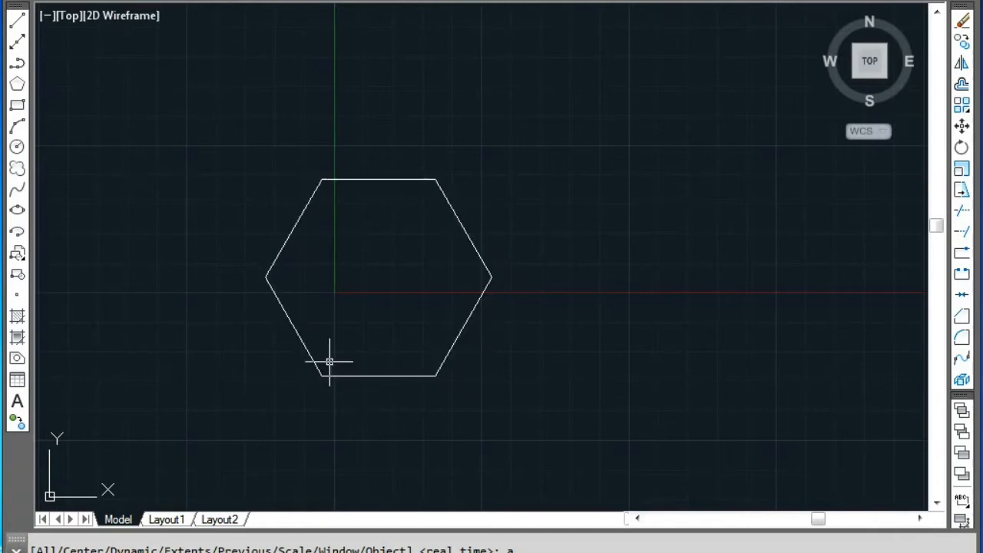
pyautogui.scroll(4, 351, 179)
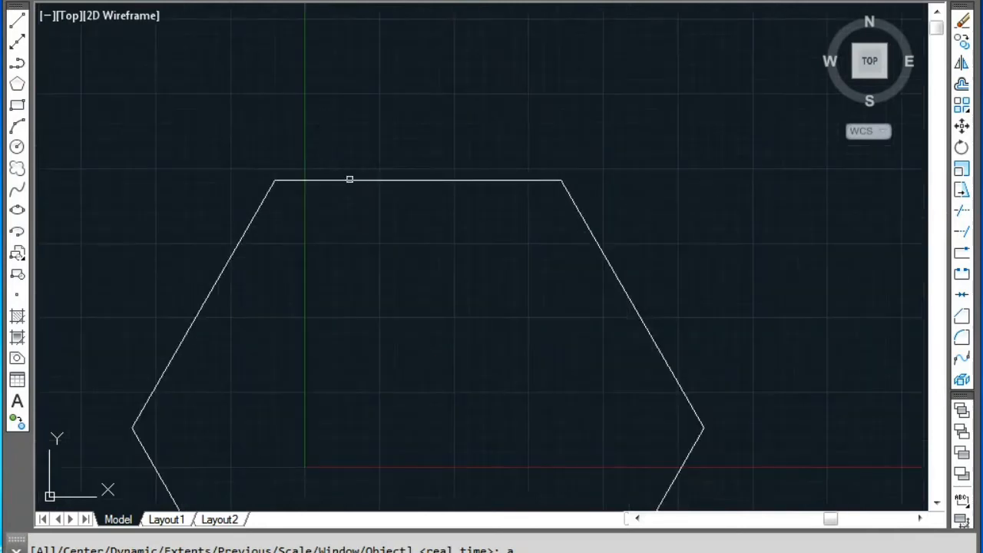
pyautogui.scroll(-4, 412, 213)
pyautogui.moveTo(413, 213); pyautogui.dragTo(505, 149, button='middle')
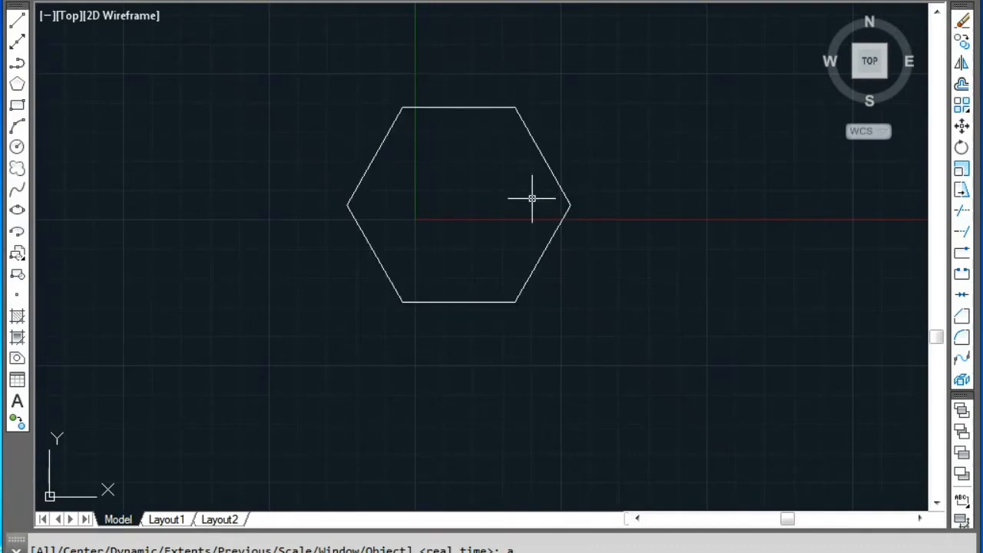
# Draw a vertical line from the midpoint of the hexagon's top edge to the midpoint of its bottom edge
pyautogui.write('l')
pyautogui.press('Return')
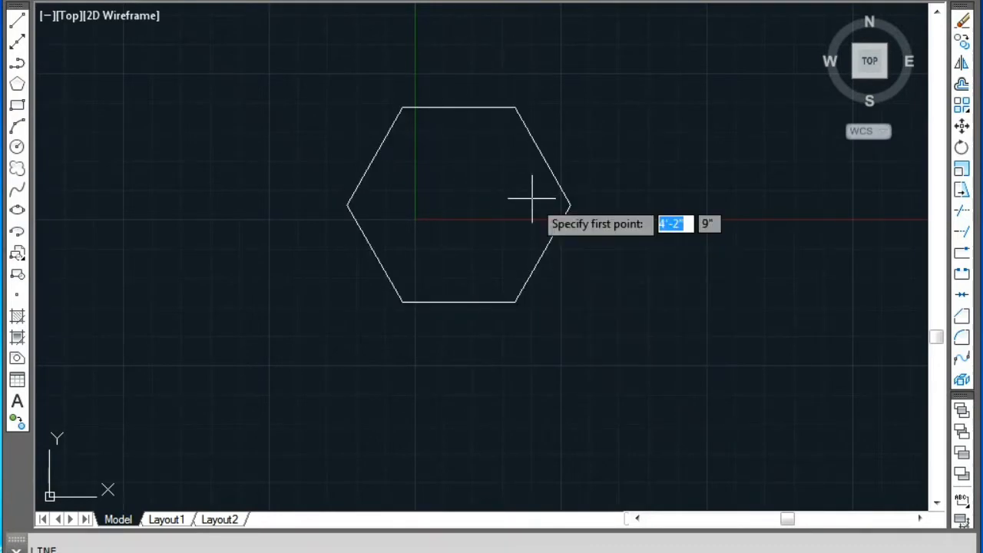
pyautogui.click(459, 108)
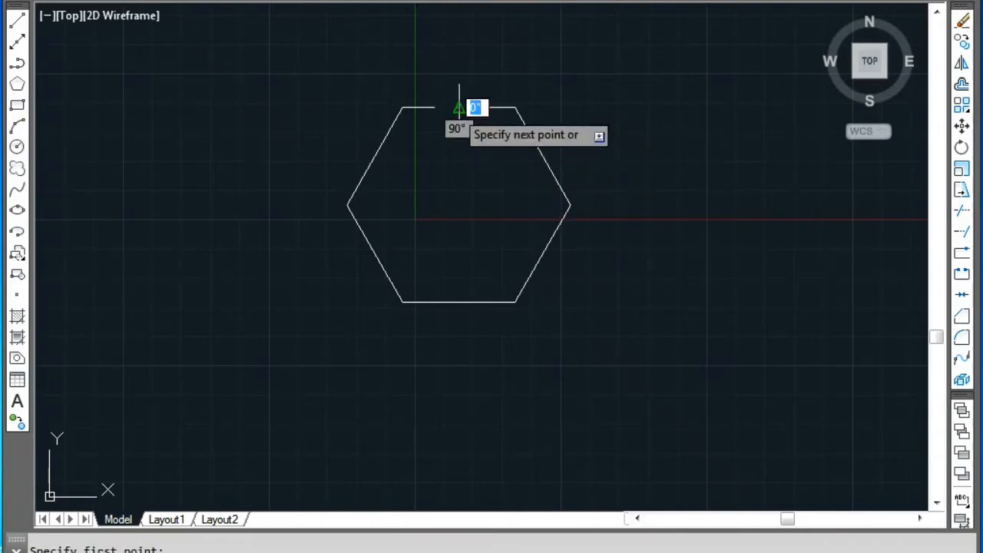
pyautogui.click(458, 302)
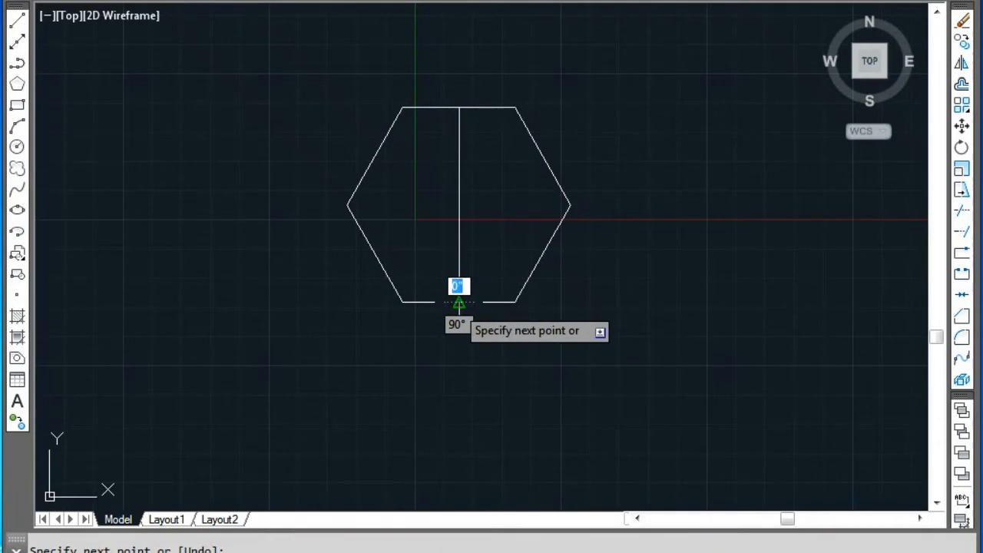
pyautogui.press('Return')
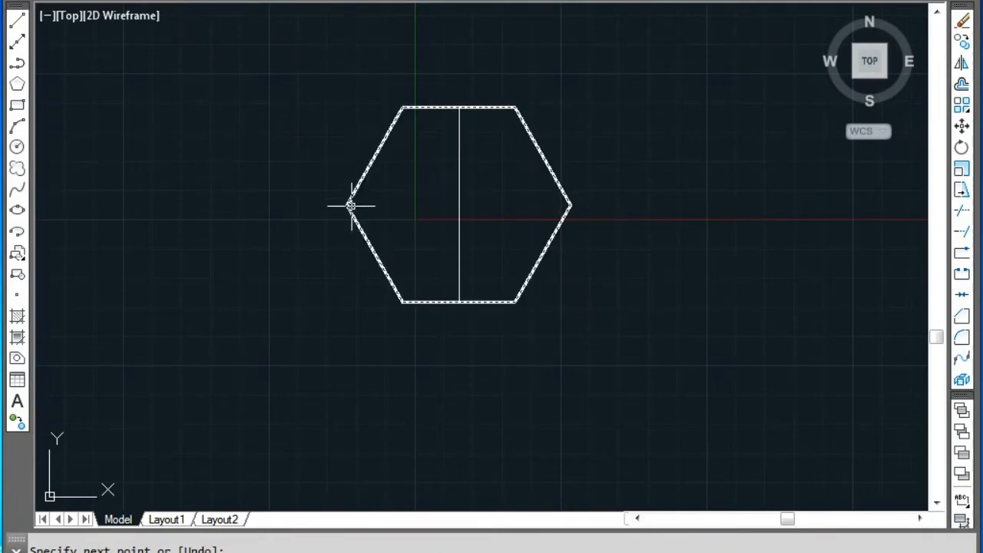
# Draw a horizontal line across the hexagon from its leftmost vertex to its rightmost vertex
pyautogui.write('l')
pyautogui.press('Return')
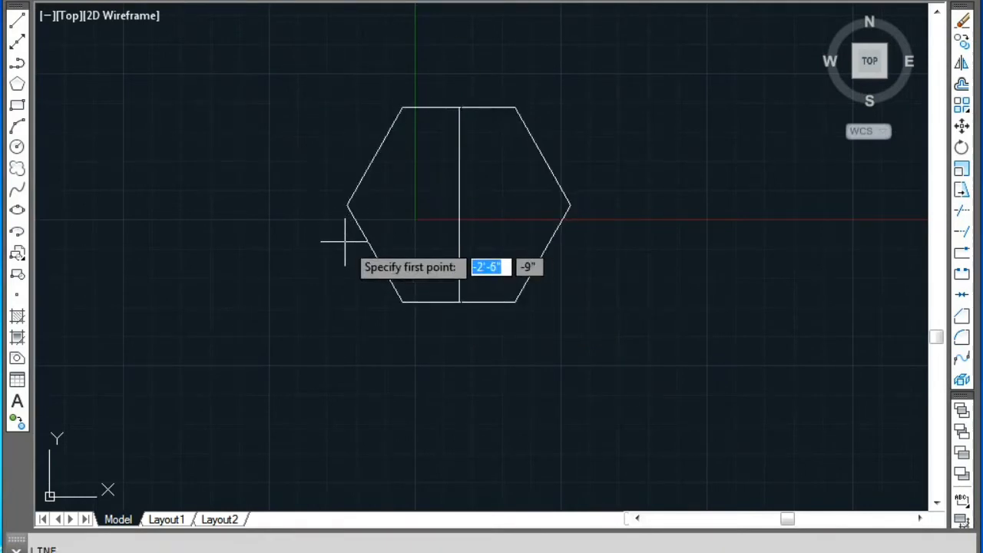
pyautogui.click(348, 205)
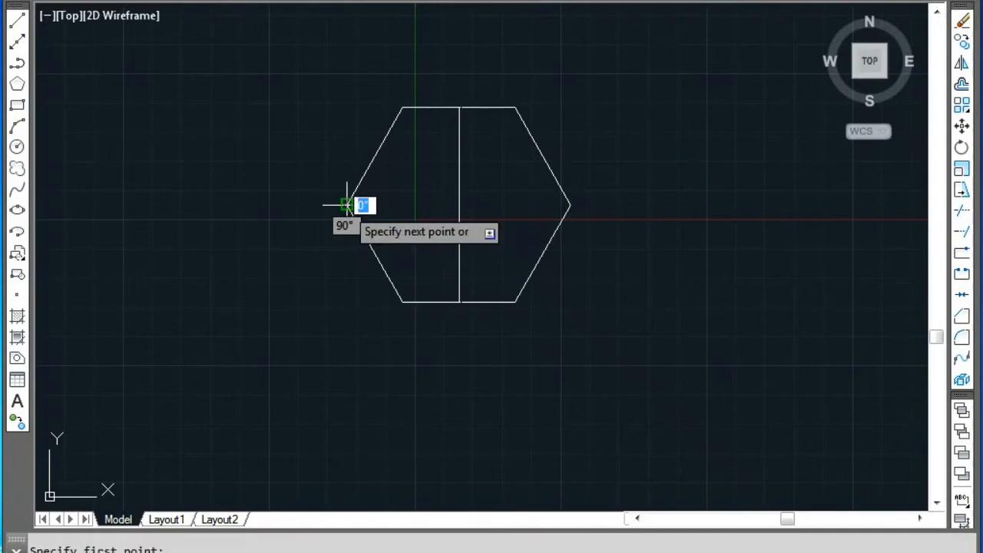
pyautogui.click(570, 205)
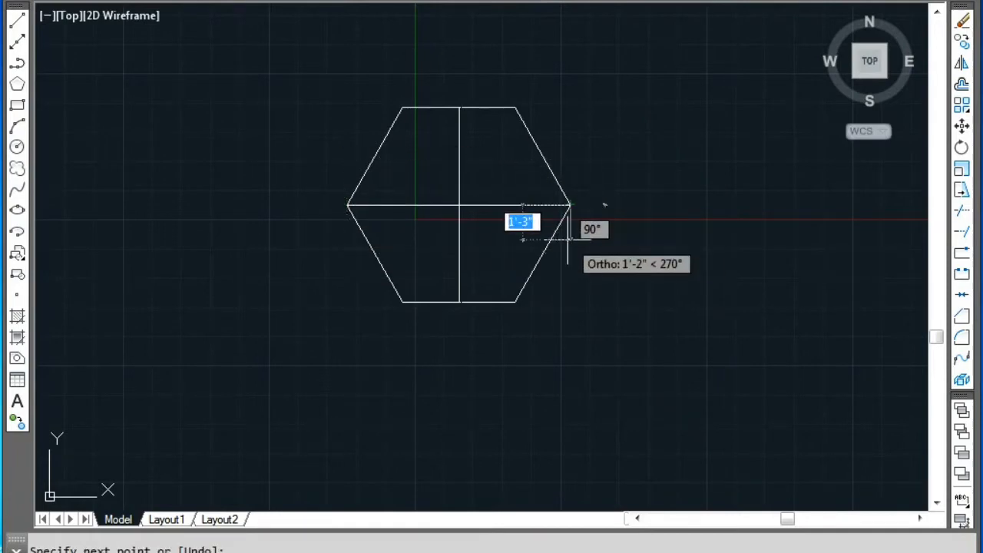
pyautogui.press('Return')
# Draw a circle with a 4' radius centred where the hexagon's vertical and horizontal lines cross
pyautogui.scroll(6, 528, 246)
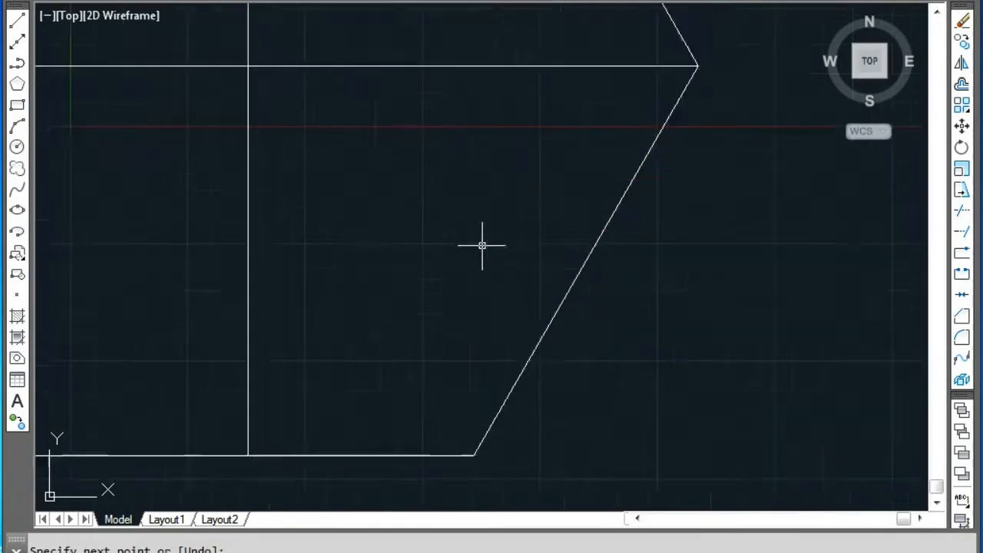
pyautogui.scroll(2, 483, 246)
pyautogui.scroll(-4, 270, 55)
pyautogui.moveTo(308, 75); pyautogui.dragTo(509, 334, button='middle')
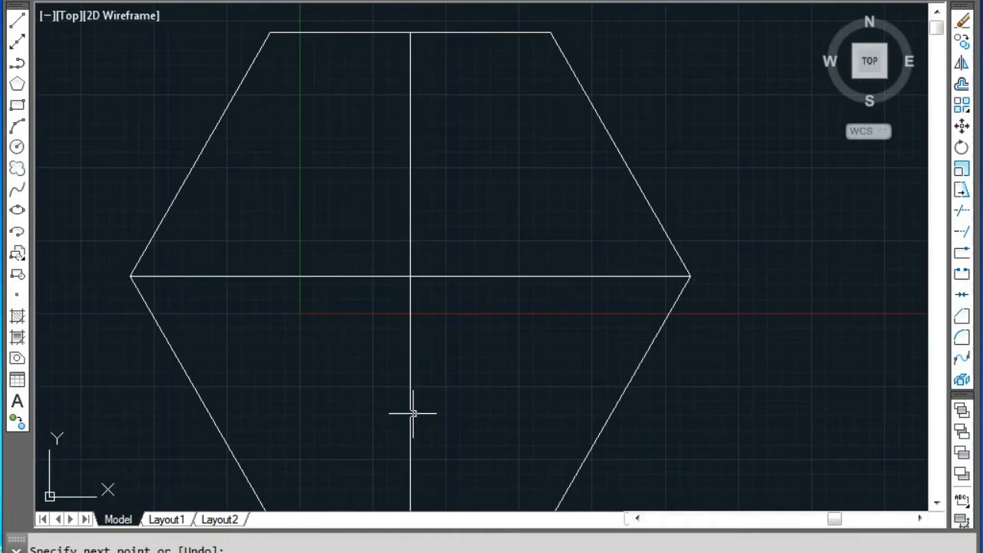
pyautogui.write('c')
pyautogui.press('Return')
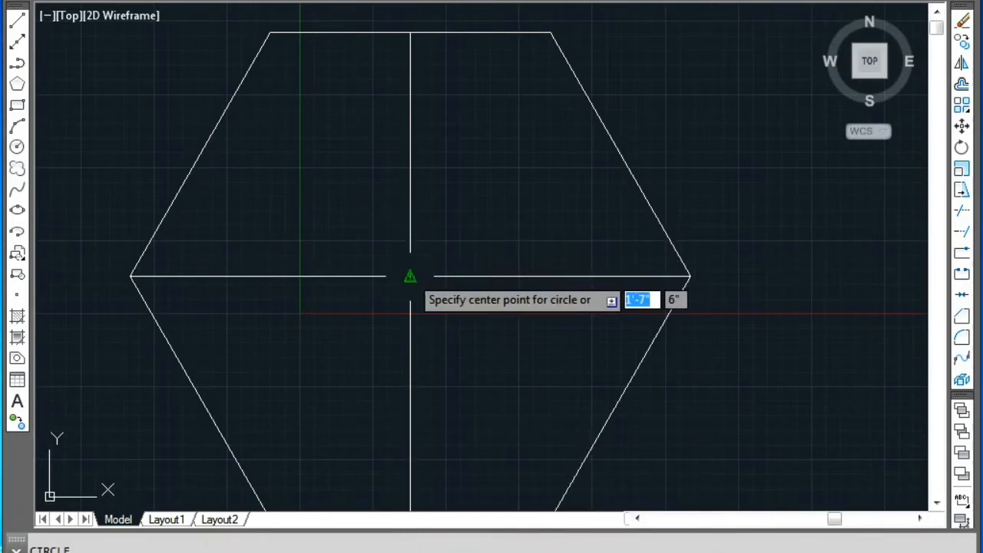
pyautogui.click(410, 277)
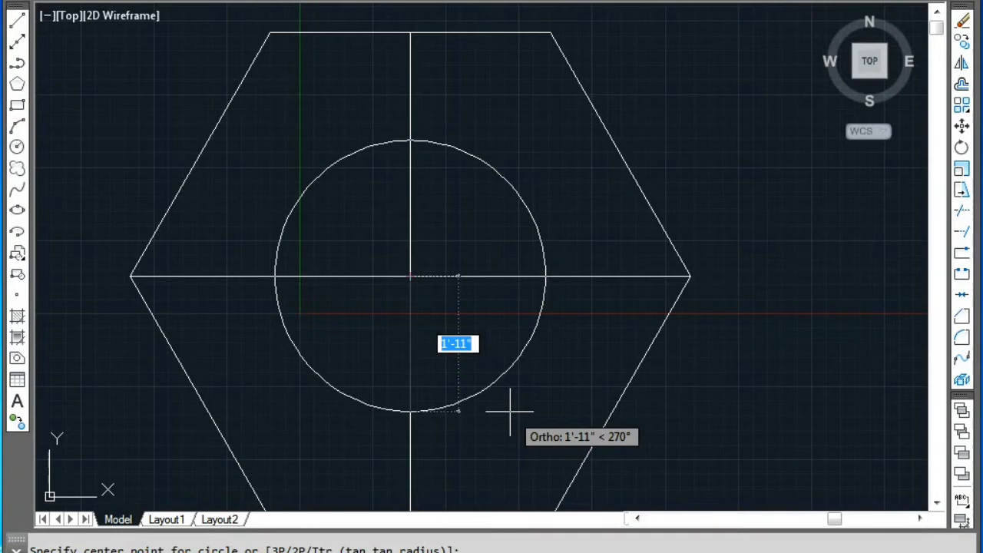
pyautogui.write("4'")
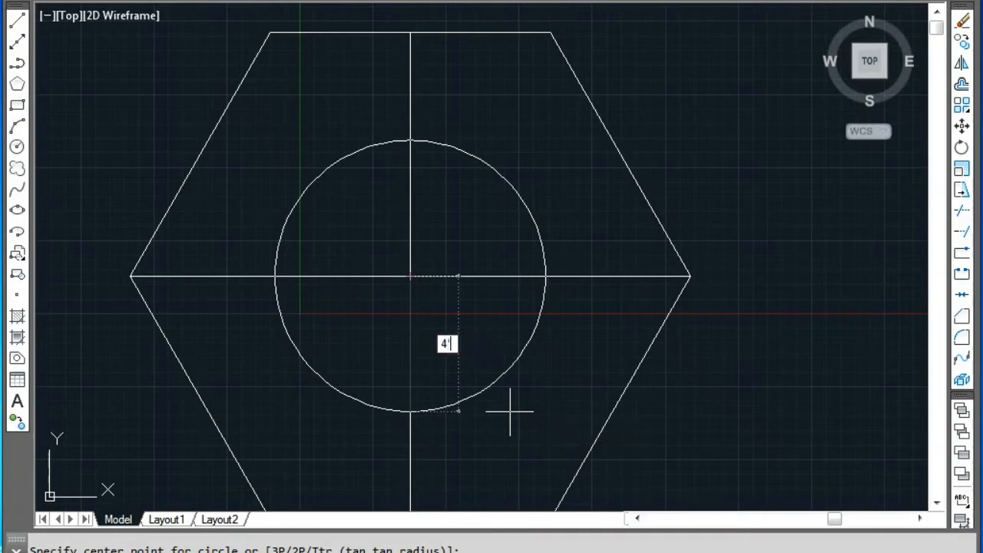
pyautogui.press('Return')
pyautogui.scroll(-2, 560, 156)
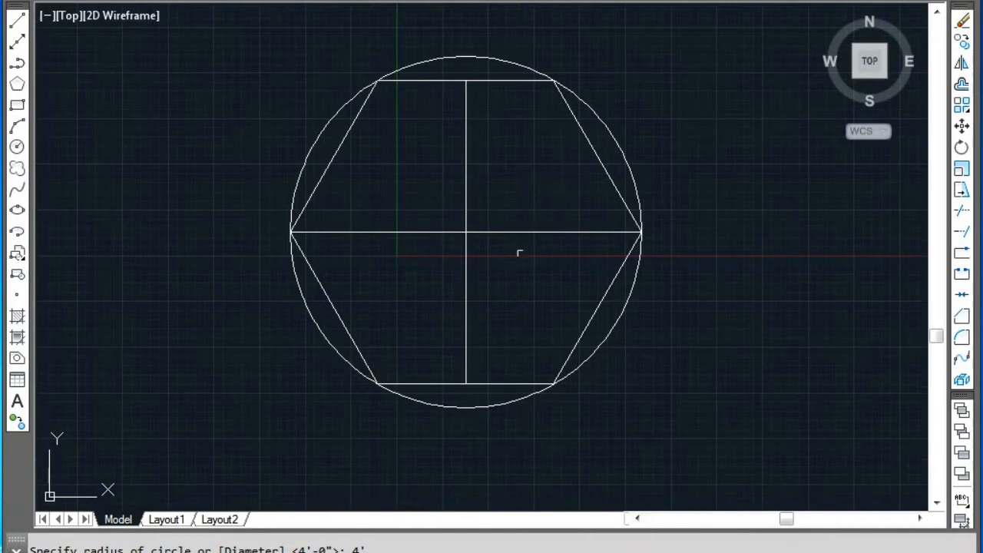
pyautogui.scroll(2, 525, 117)
pyautogui.scroll(-2, 523, 128)
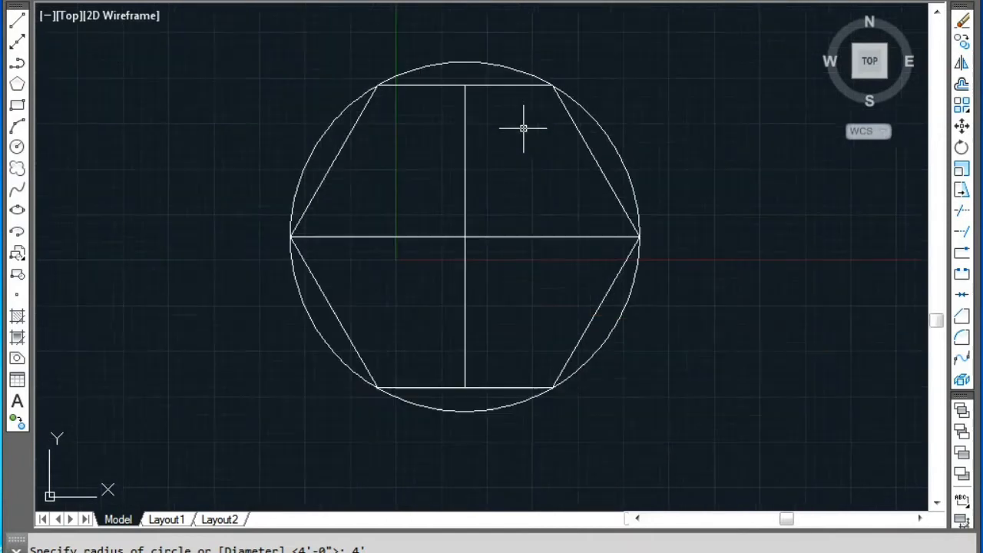
# Delete the vertical and horizontal lines crossing inside the hexagon
pyautogui.click(517, 299)
pyautogui.click(413, 189)
pyautogui.press('Delete')
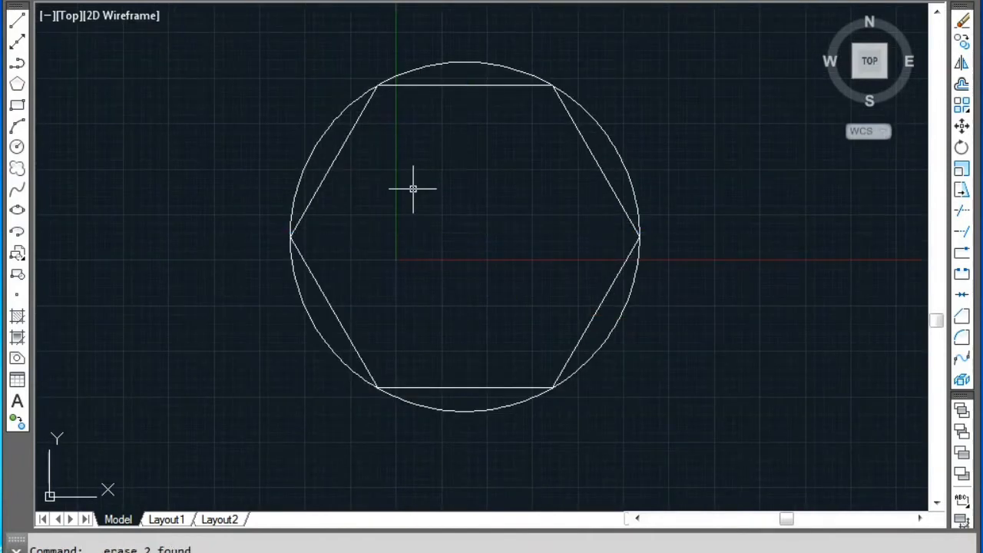
# Delete the hexagon and the circle around it
pyautogui.scroll(1, 417, 55)
pyautogui.scroll(-1, 513, 171)
pyautogui.moveTo(513, 171)
pyautogui.mouseDown(button='middle')
pyautogui.moveTo(378, 115)
pyautogui.moveTo(441, 151)
pyautogui.mouseUp(button='middle')
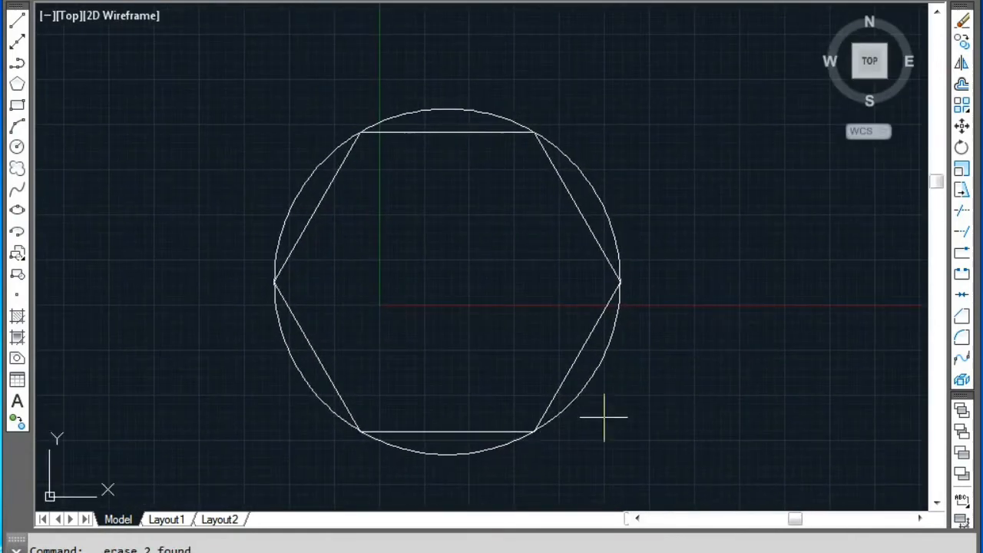
pyautogui.click(633, 448)
pyautogui.click(269, 82)
pyautogui.press('Delete')
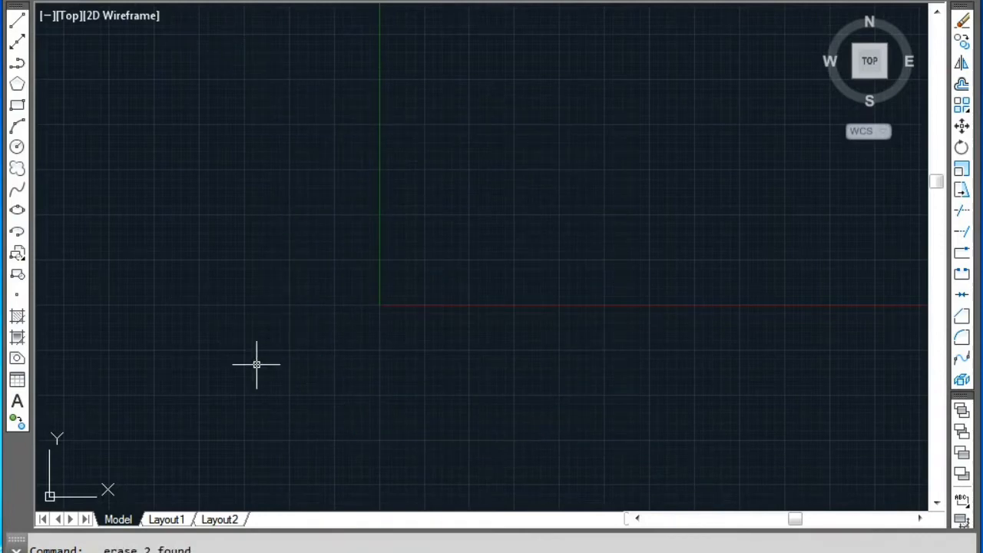
# Draw an 8-sided polygon inscribed in a circle with a 4' radius, centred just below and to the right of the origin
pyautogui.write('p')
pyautogui.press('Return')
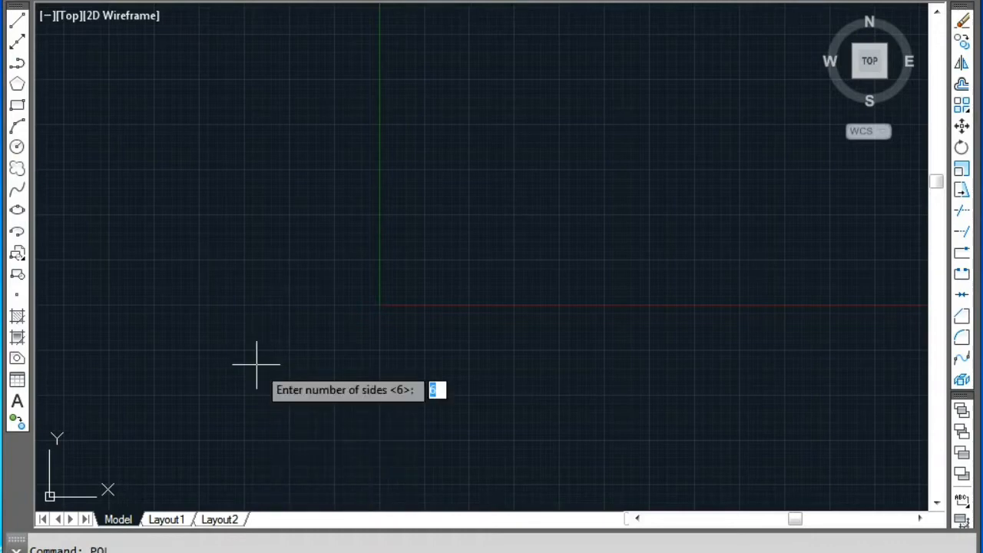
pyautogui.write('8')
pyautogui.press('Return')
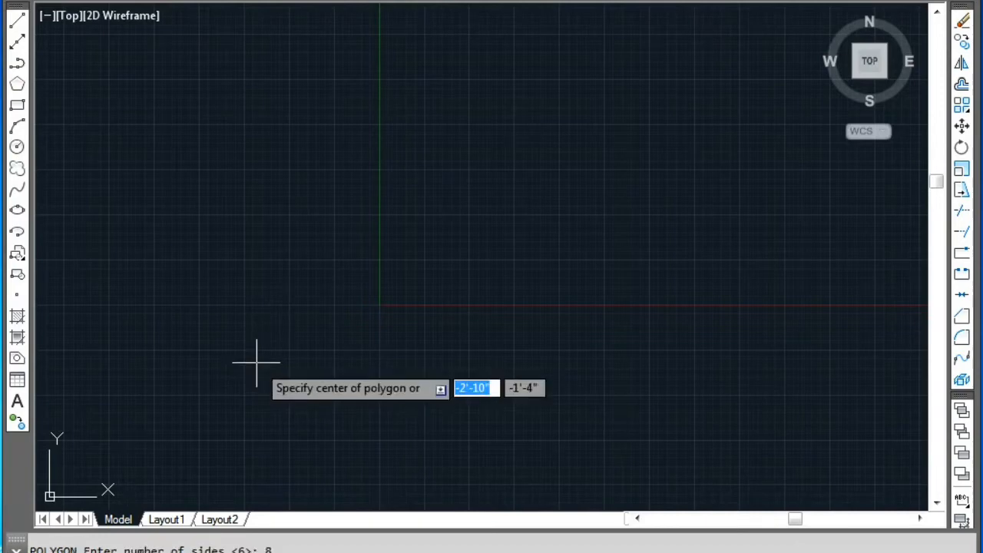
pyautogui.scroll(-2, 536, 195)
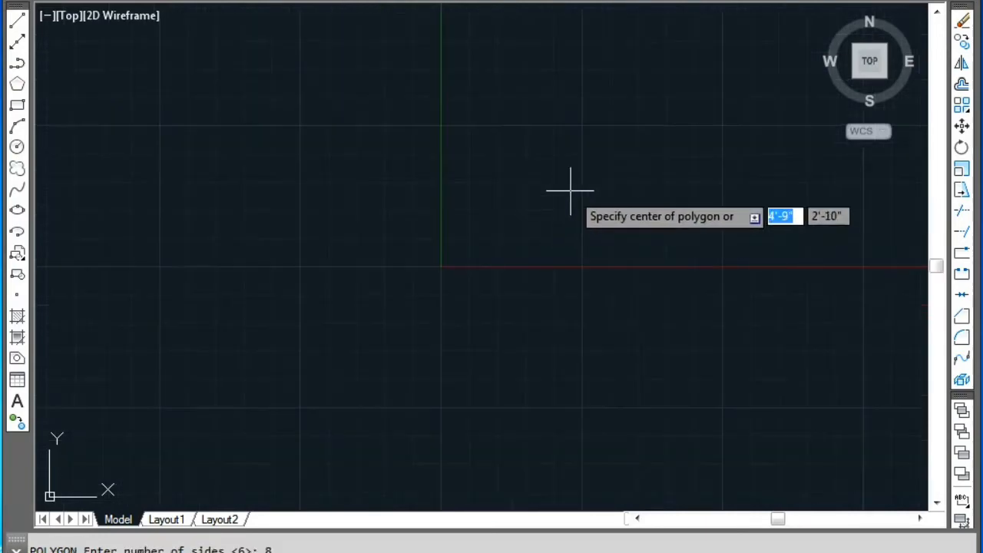
pyautogui.moveTo(571, 191); pyautogui.dragTo(162, 429, button='middle')
pyautogui.click(418, 287)
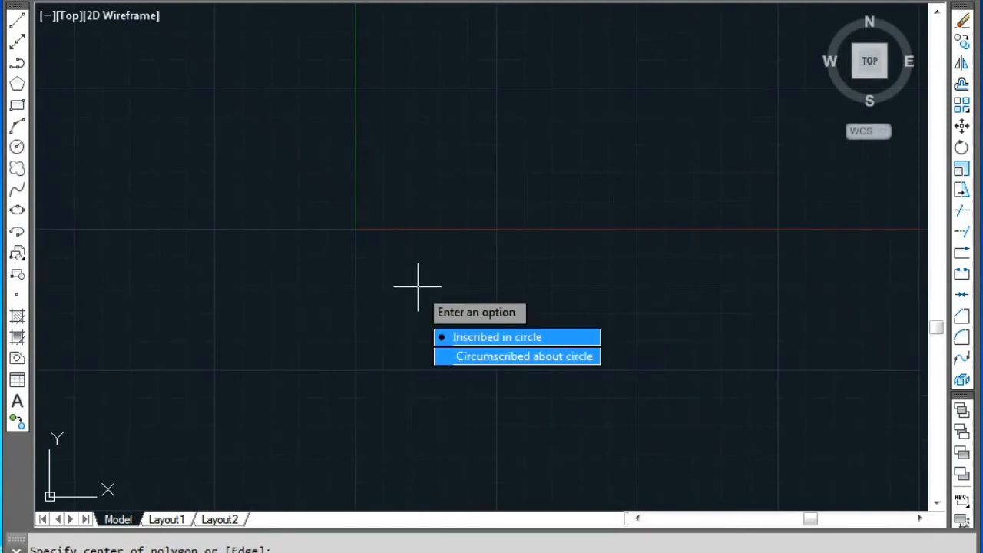
pyautogui.press('Down')
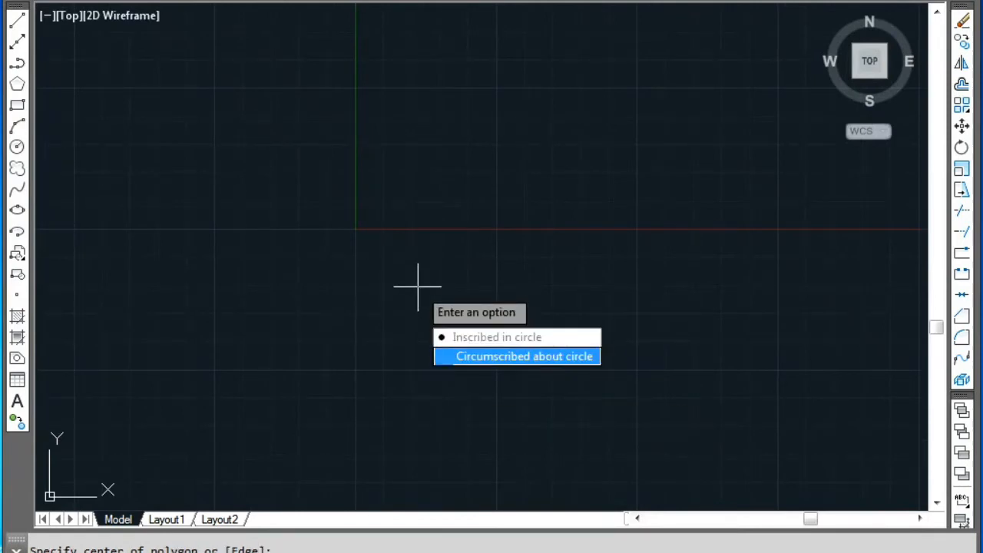
pyautogui.press('Up')
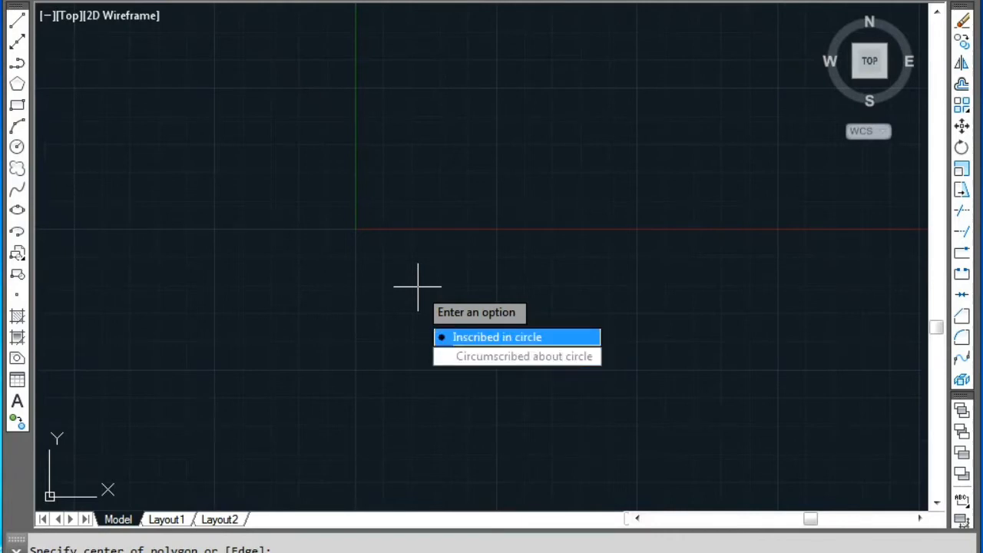
pyautogui.write('i')
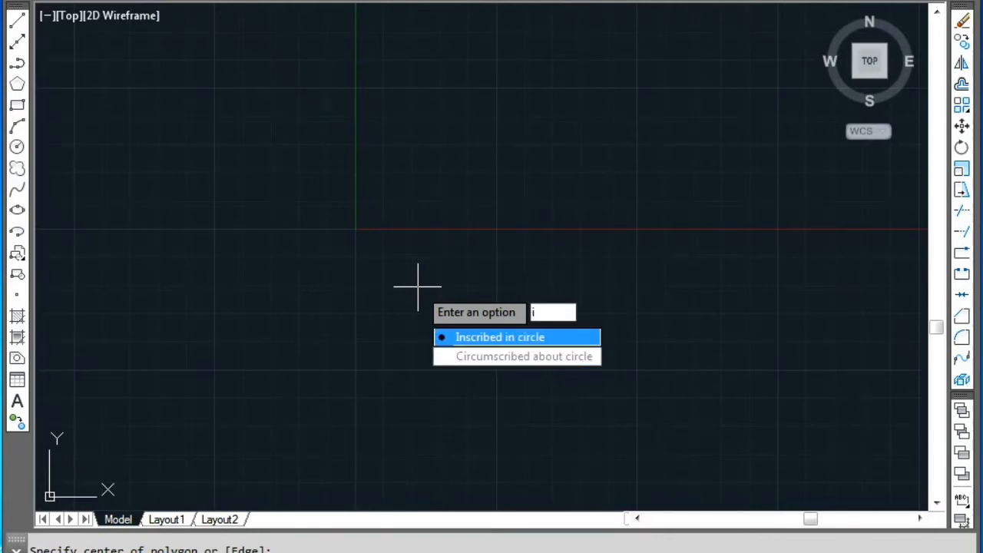
pyautogui.press('Return')
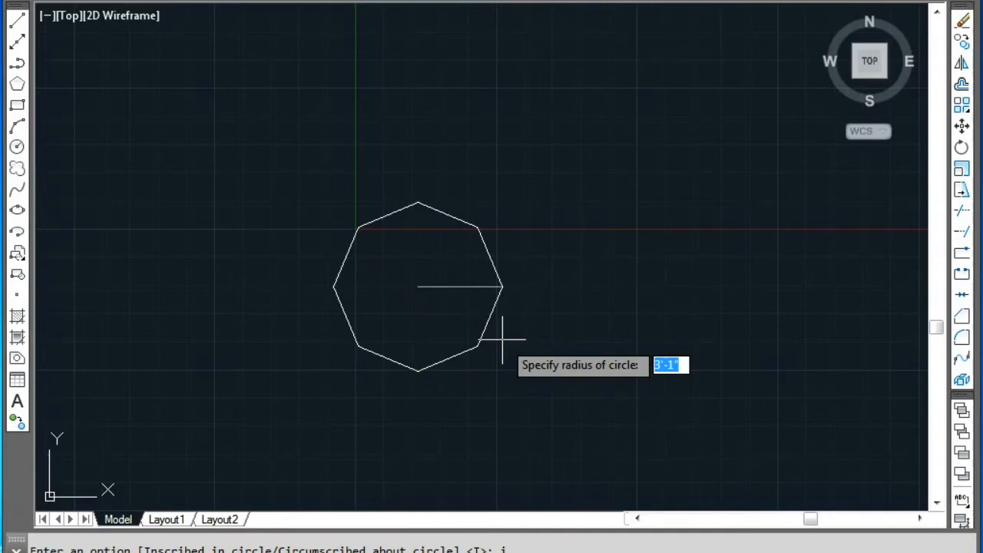
pyautogui.write("4'")
pyautogui.press('Return')
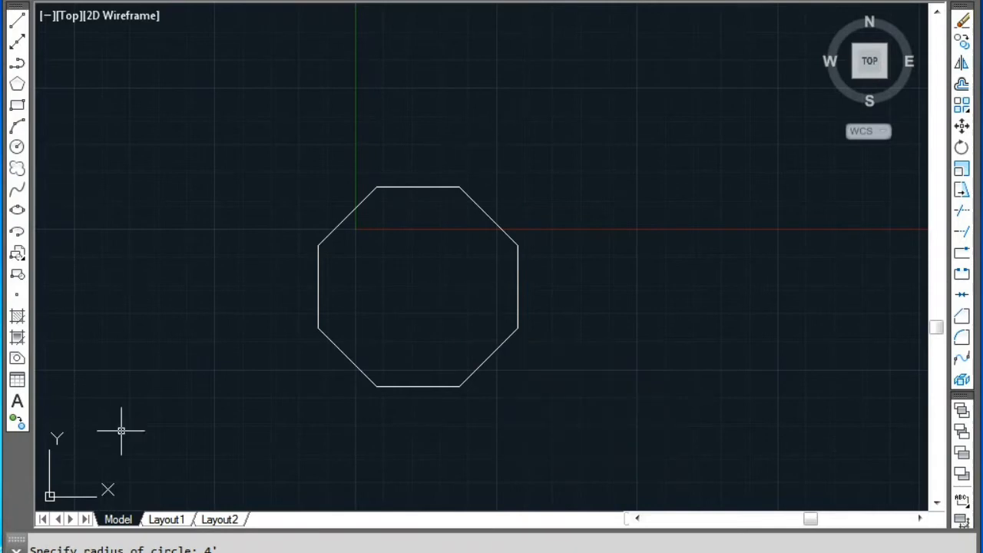
# Draw a vertical line from the midpoint of the octagon's top edge to the midpoint of its bottom edge
pyautogui.scroll(2, 522, 202)
pyautogui.moveTo(335, 282); pyautogui.dragTo(431, 247, button='middle')
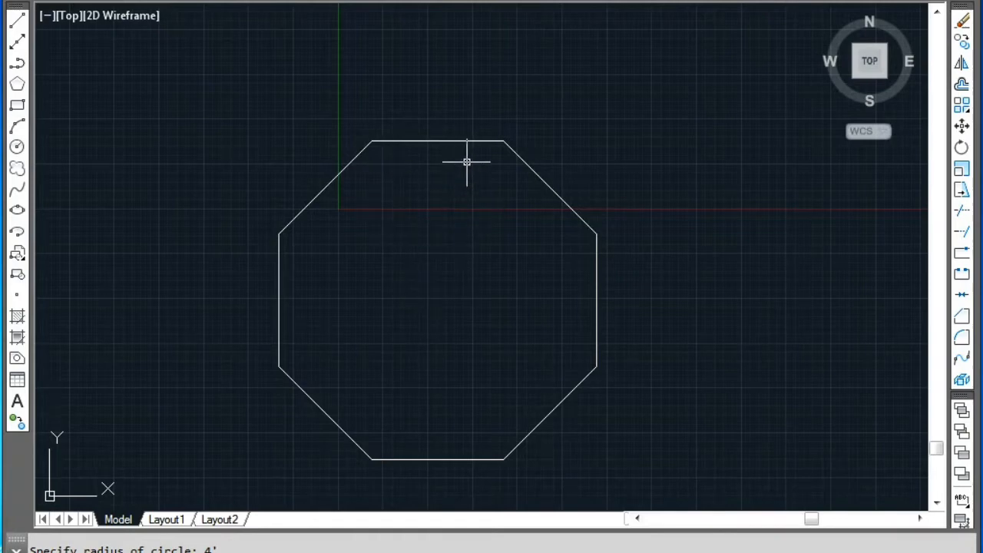
pyautogui.write('l')
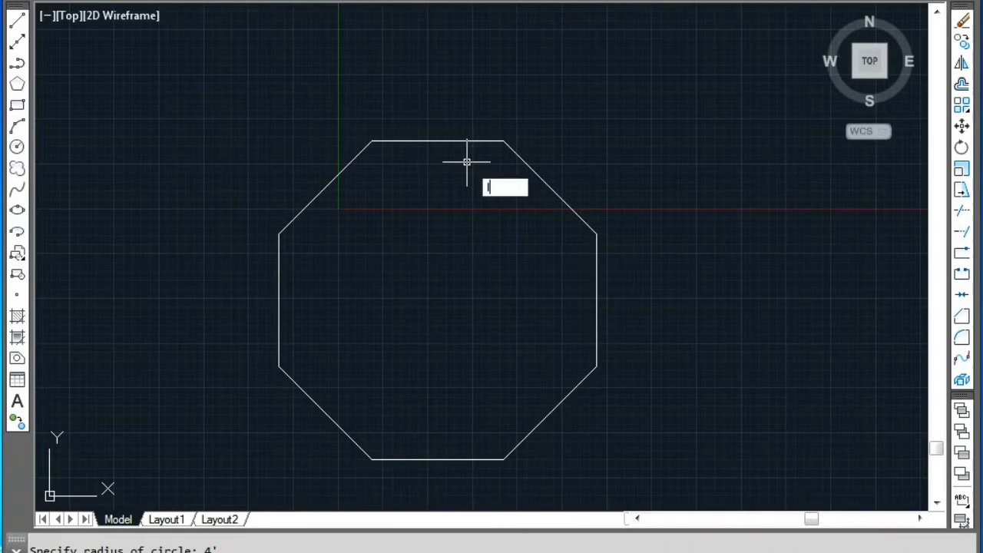
pyautogui.press('Return')
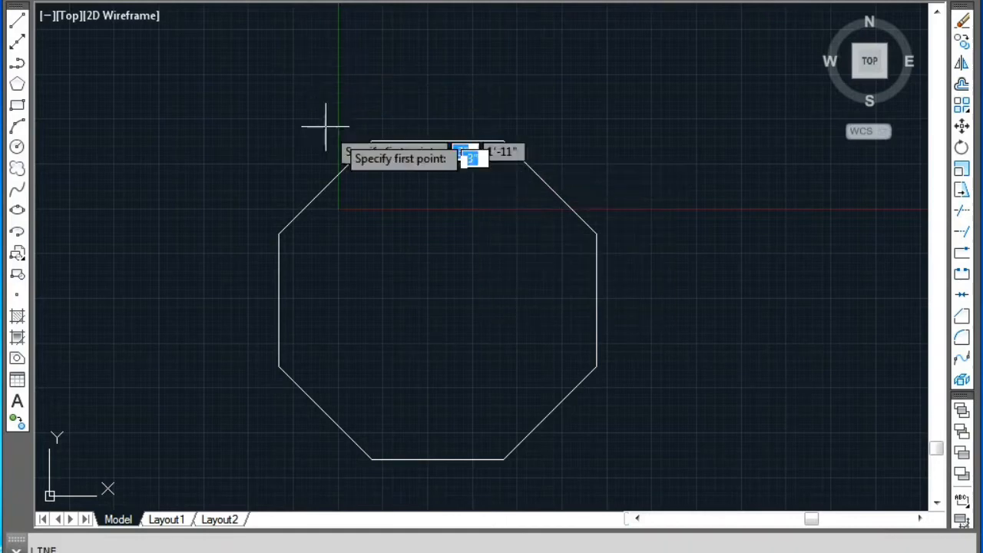
pyautogui.click(437, 141)
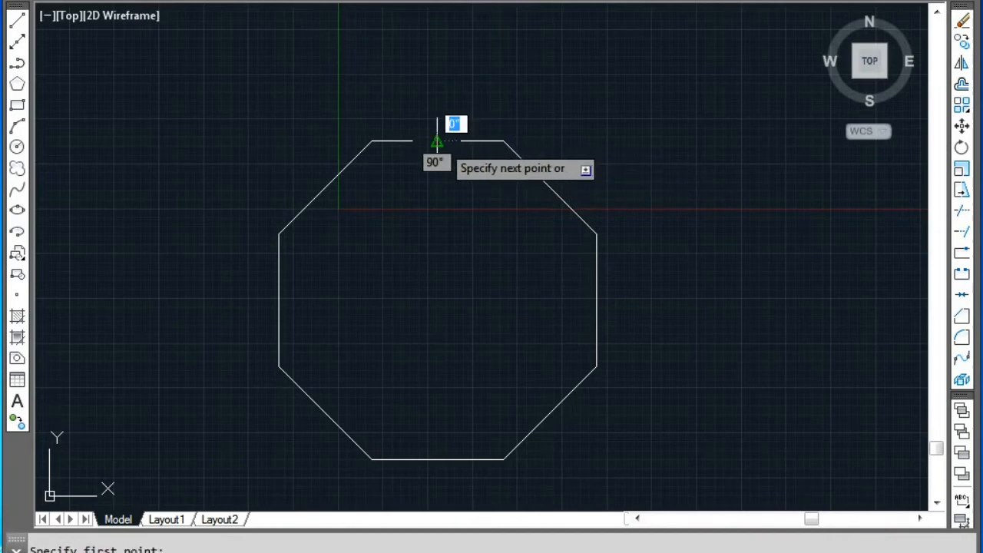
pyautogui.click(441, 460)
pyautogui.press('Escape')
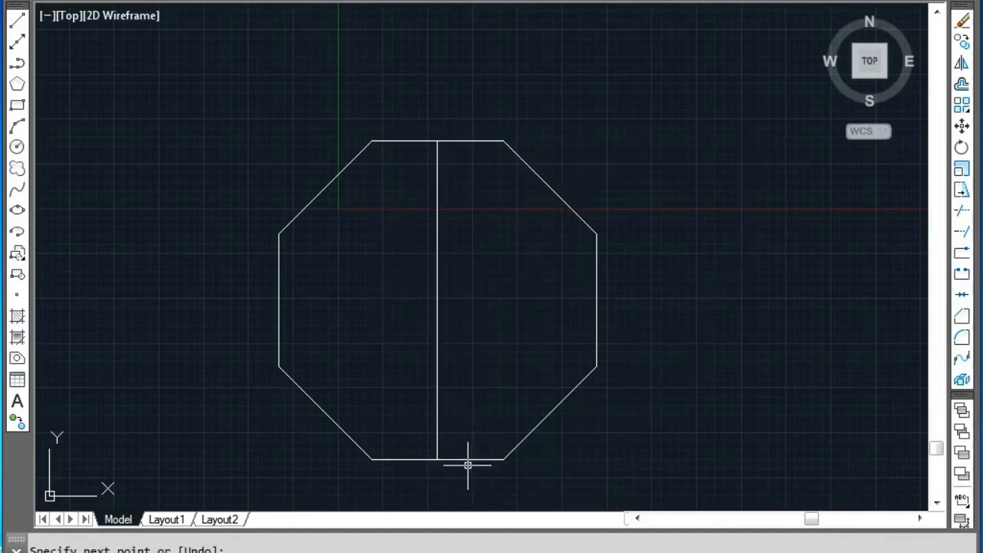
# Draw a horizontal line from the midpoint of the octagon's left edge to the midpoint of its right edge
pyautogui.press('Return')
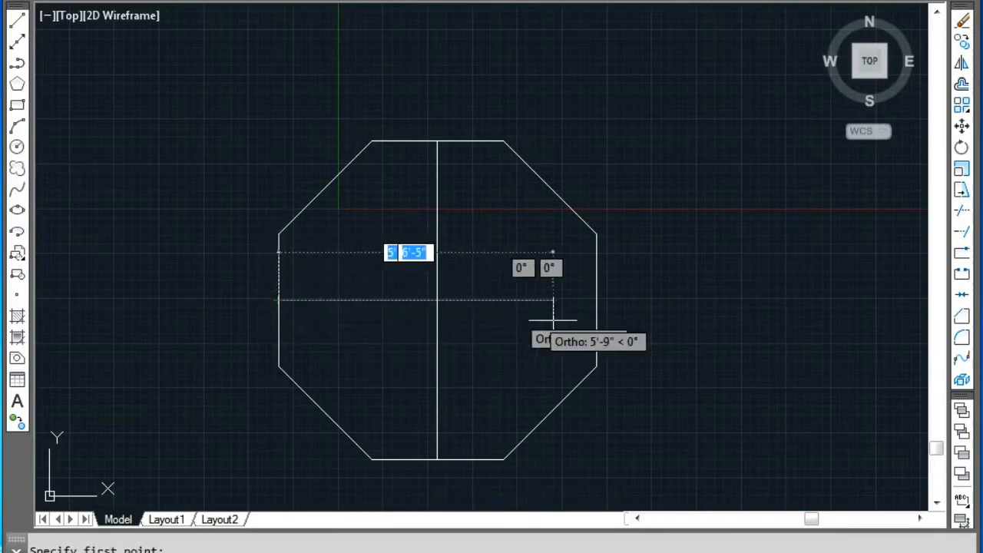
pyautogui.click(596, 298)
pyautogui.press('Return')
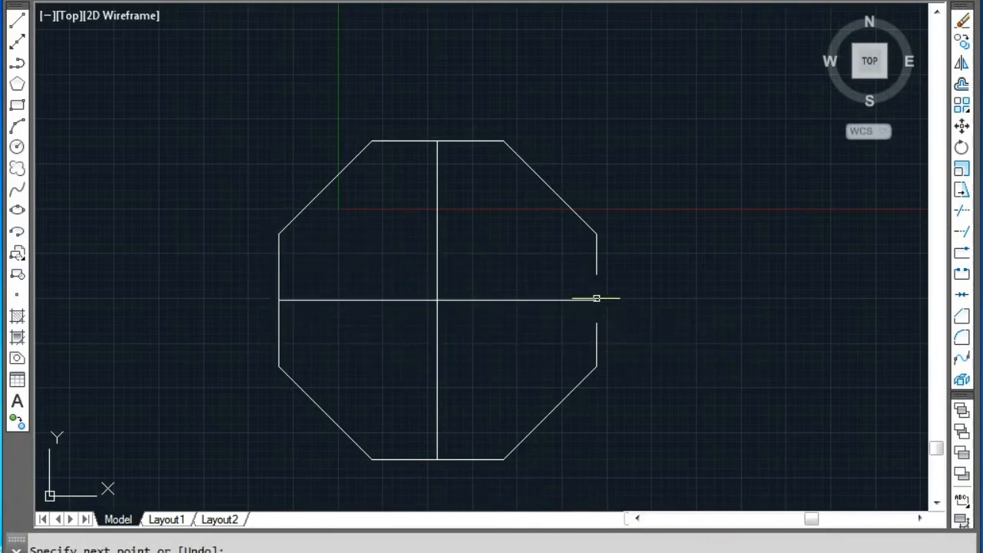
pyautogui.scroll(6, 395, 281)
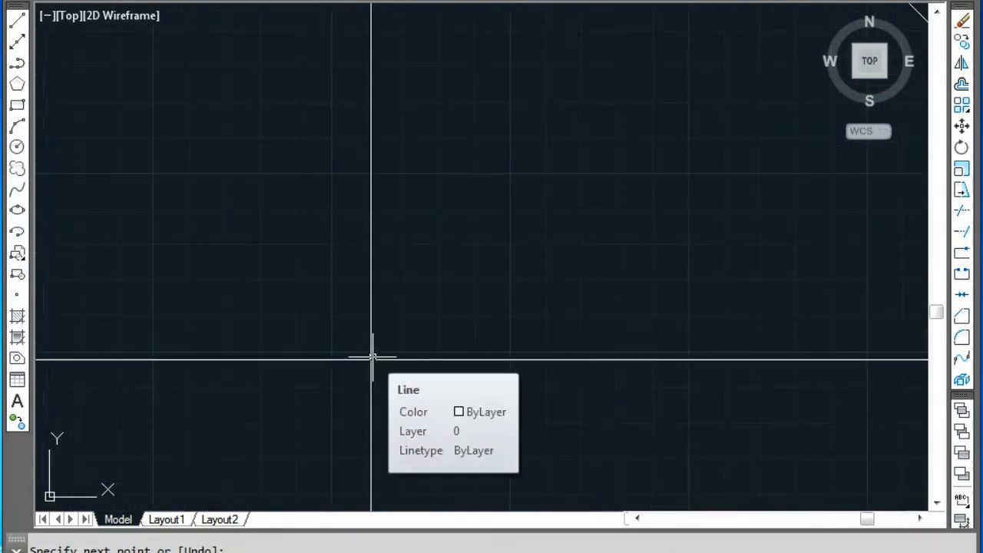
pyautogui.write('c')
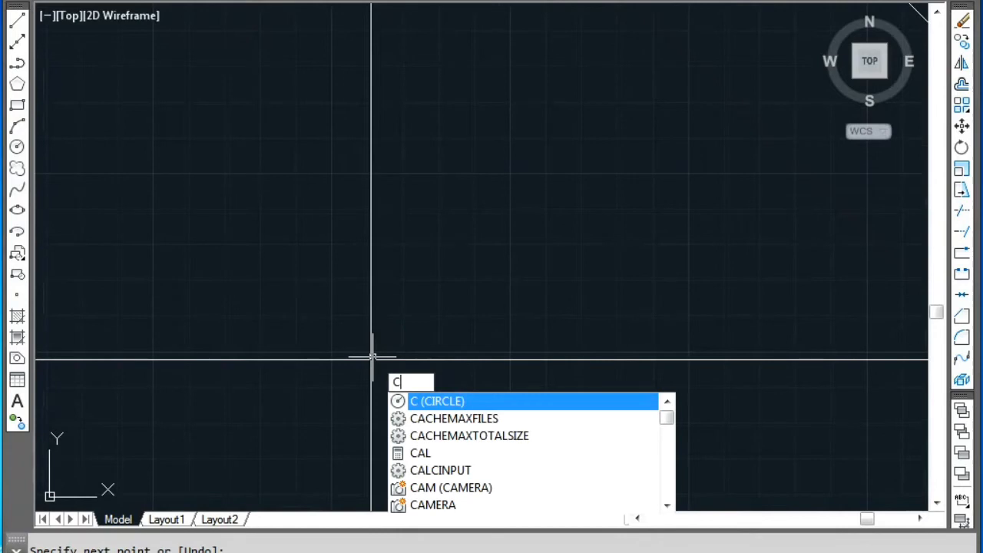
pyautogui.press('Return')
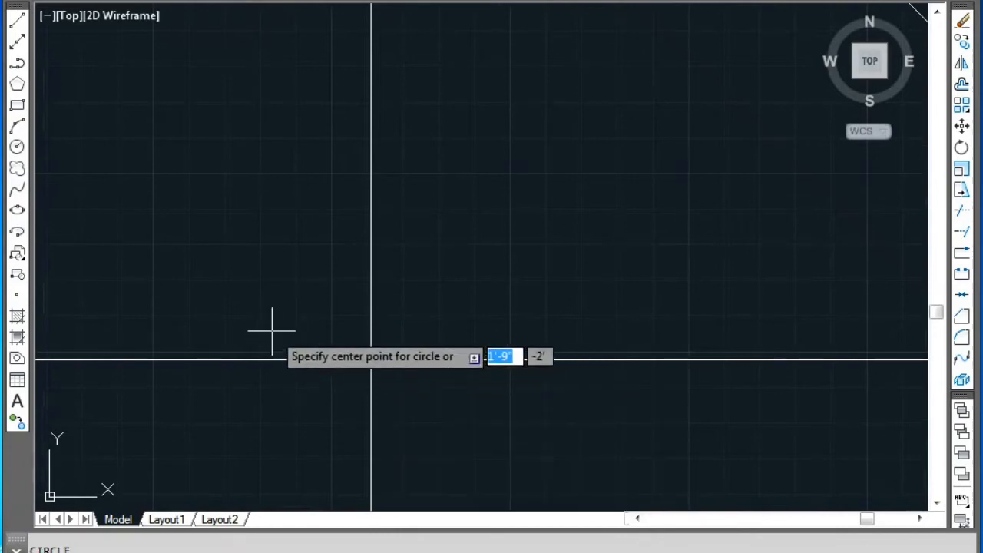
pyautogui.click(371, 359)
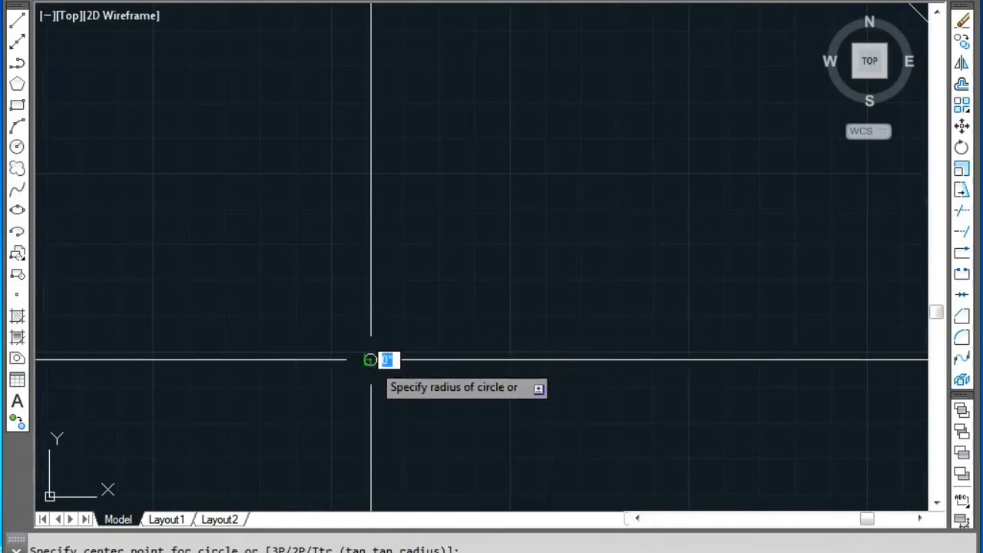
pyautogui.press('Escape')
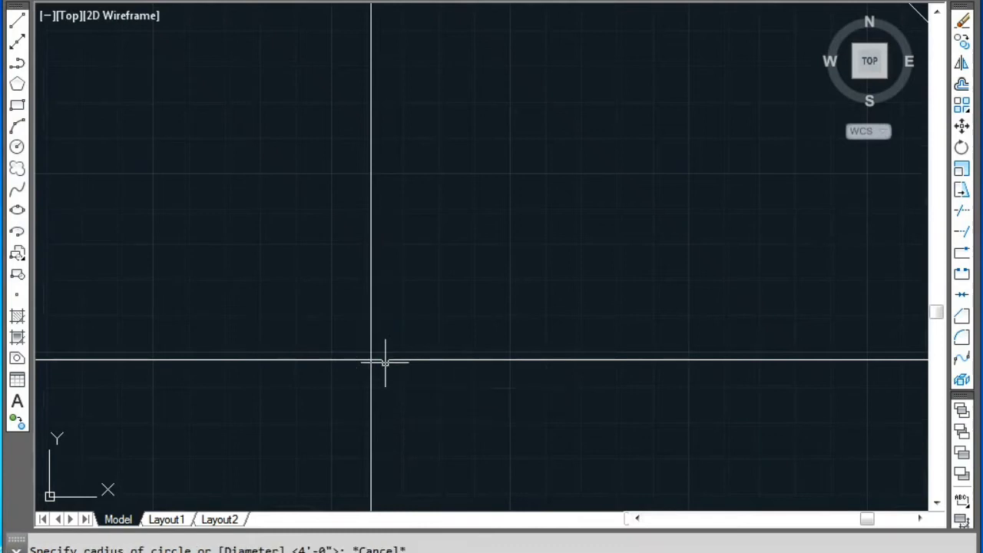
# Draw a circle with a 4' radius centred where the two lines cross inside the octagon
pyautogui.write('c')
pyautogui.press('Return')
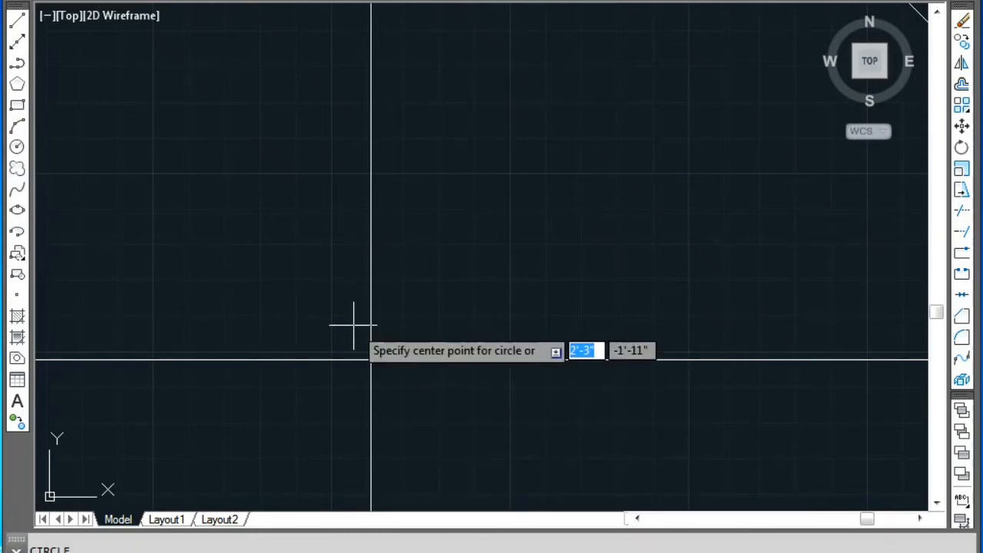
pyautogui.click(370, 359)
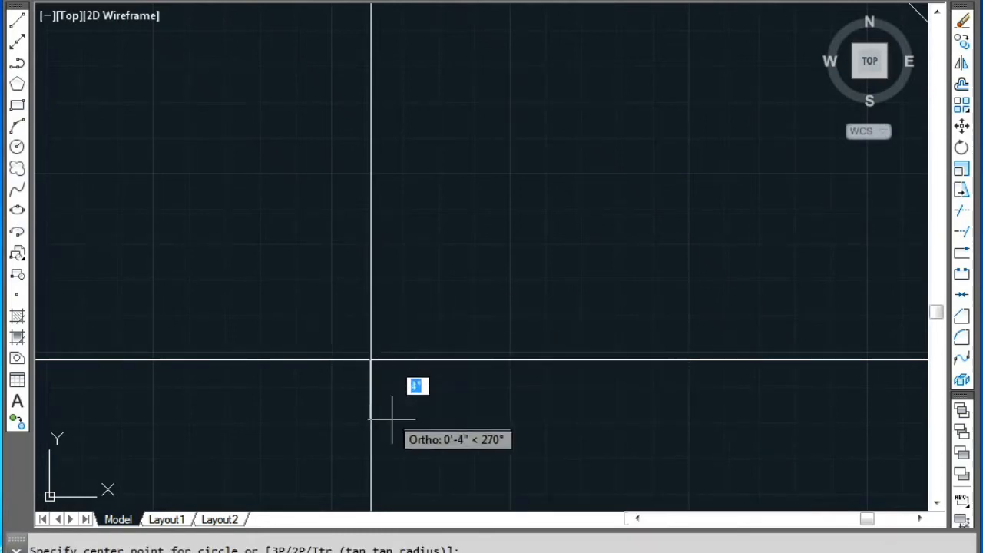
pyautogui.scroll(-5, 416, 501)
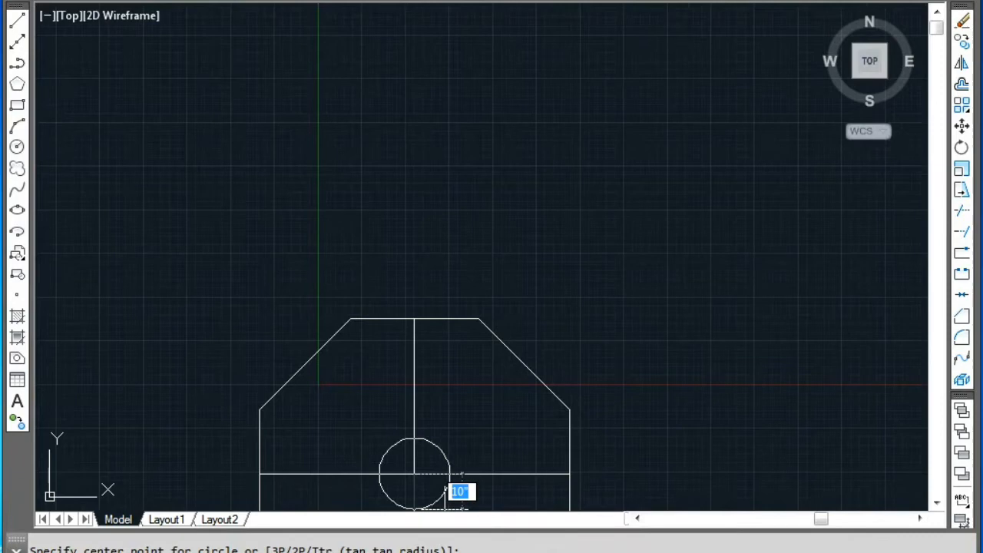
pyautogui.write("4'")
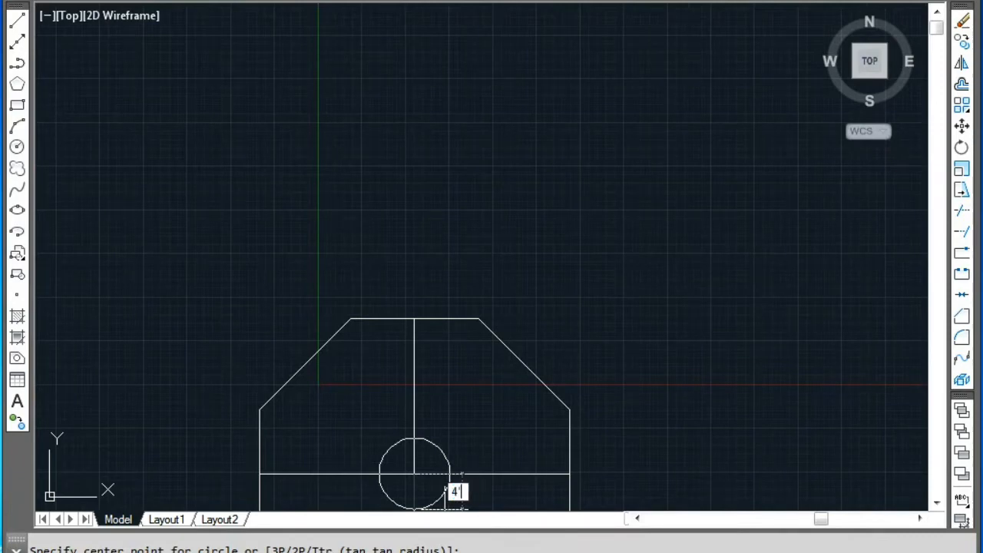
pyautogui.press('Return')
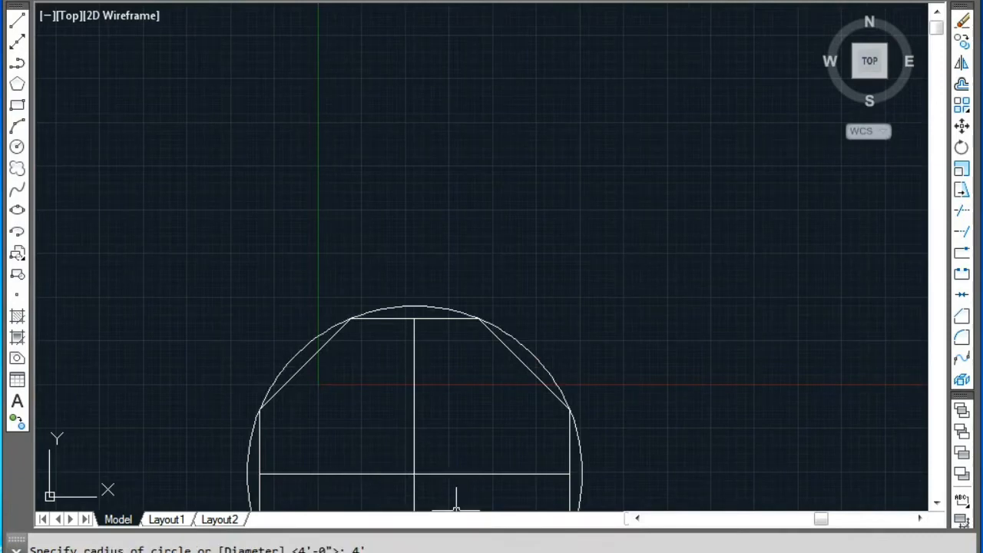
# Delete the vertical and horizontal crossing lines inside the octagon, keeping the octagon and its circle
pyautogui.scroll(-2, 530, 315)
pyautogui.moveTo(512, 351); pyautogui.dragTo(499, 227, button='middle')
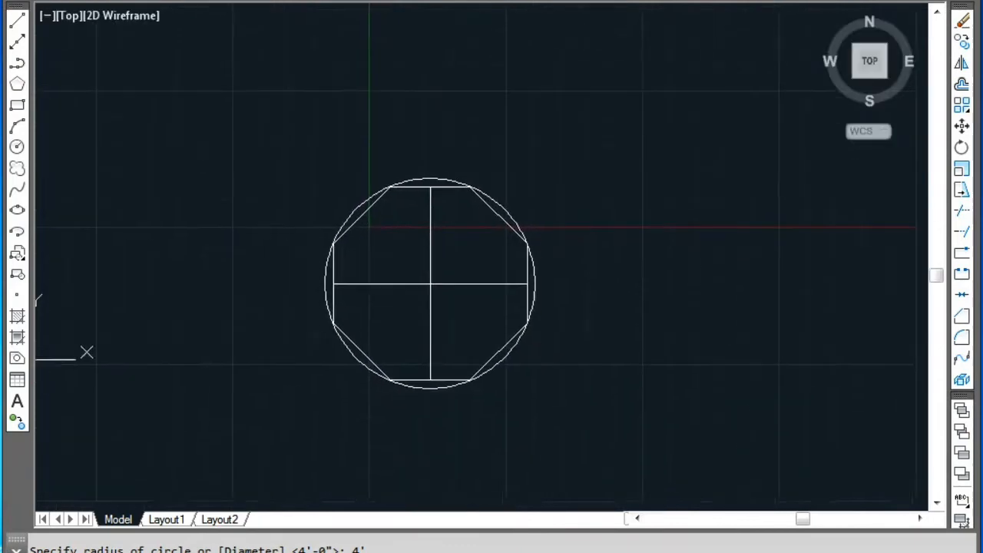
pyautogui.click(470, 305)
pyautogui.click(399, 250)
pyautogui.press('Delete')
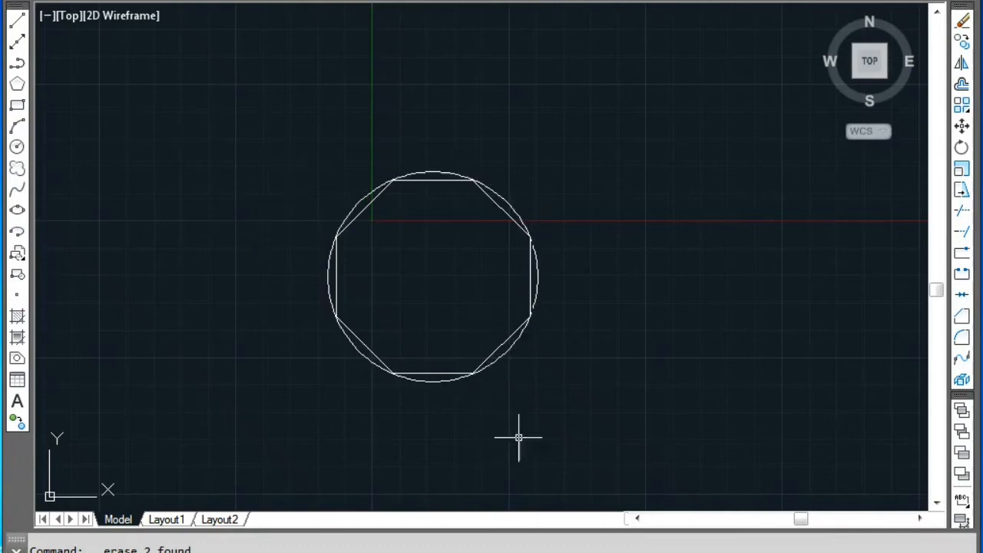
pyautogui.click(540, 405)
pyautogui.click(314, 129)
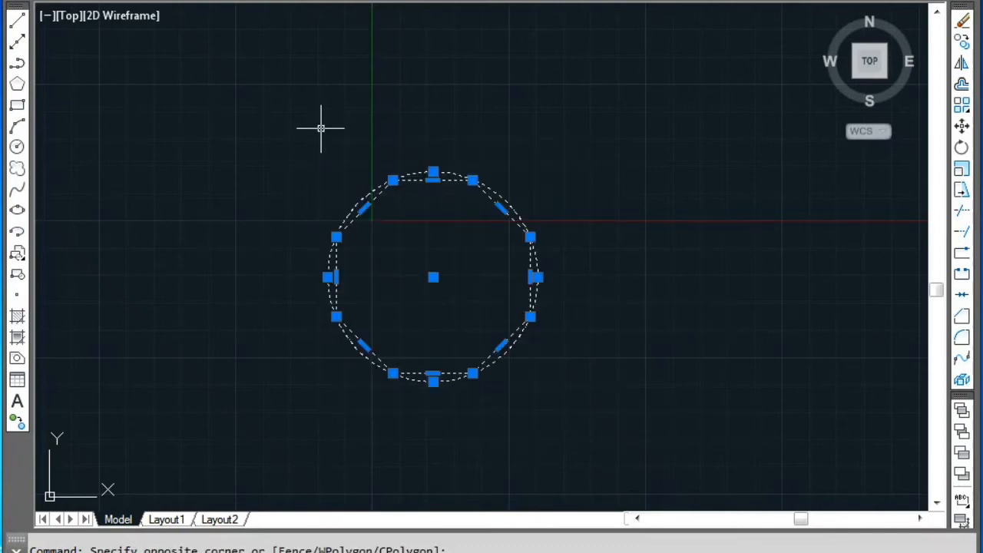
pyautogui.scroll(2, 599, 281)
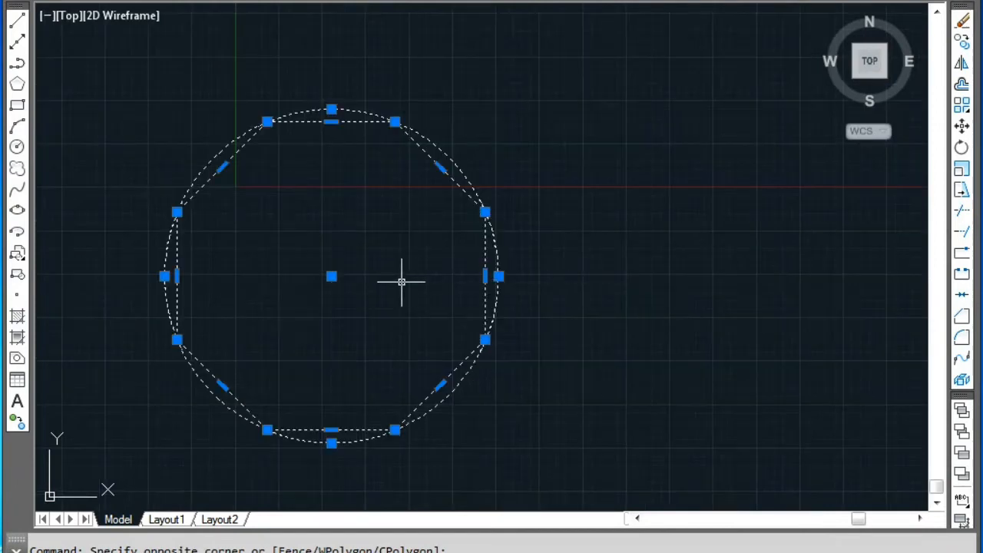
pyautogui.press('Escape')
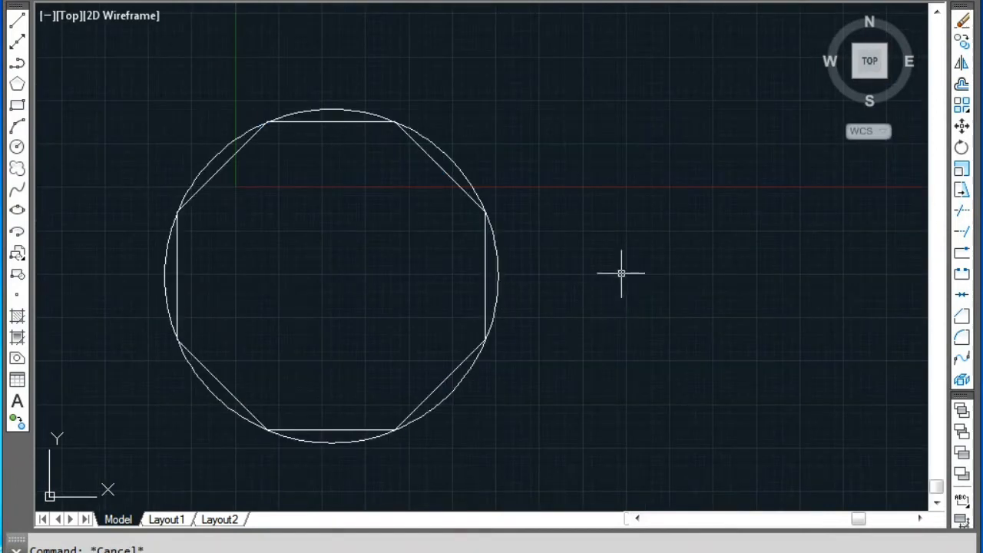
# Draw a 6-sided polygon circumscribed about a circle with a 4' radius, centred in the empty area above and to the right of the octagon
pyautogui.scroll(-2, 485, 137)
pyautogui.moveTo(498, 162); pyautogui.dragTo(271, 272, button='middle')
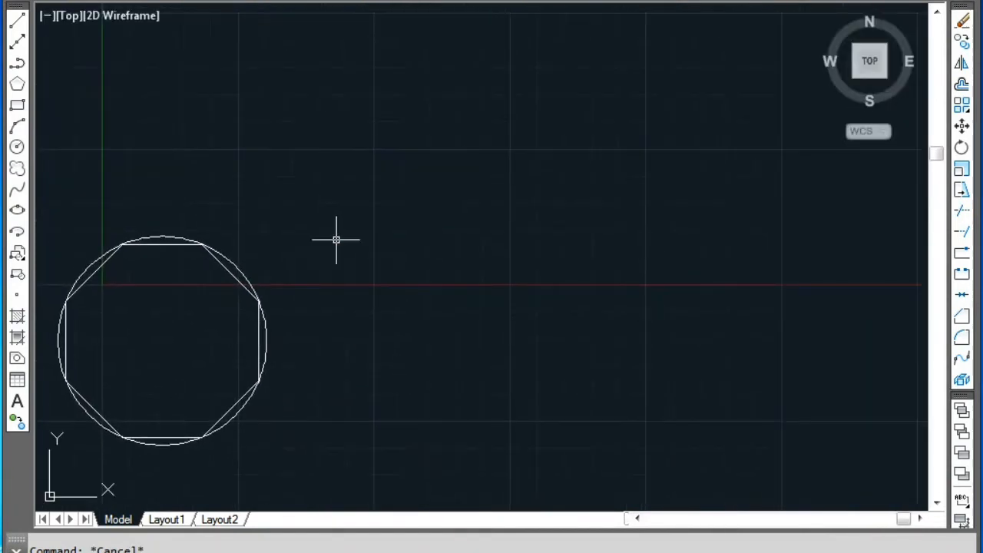
pyautogui.moveTo(210, 219)
pyautogui.mouseDown(button='middle')
pyautogui.moveTo(386, 235)
pyautogui.moveTo(98, 268)
pyautogui.moveTo(99, 283)
pyautogui.mouseUp(button='middle')
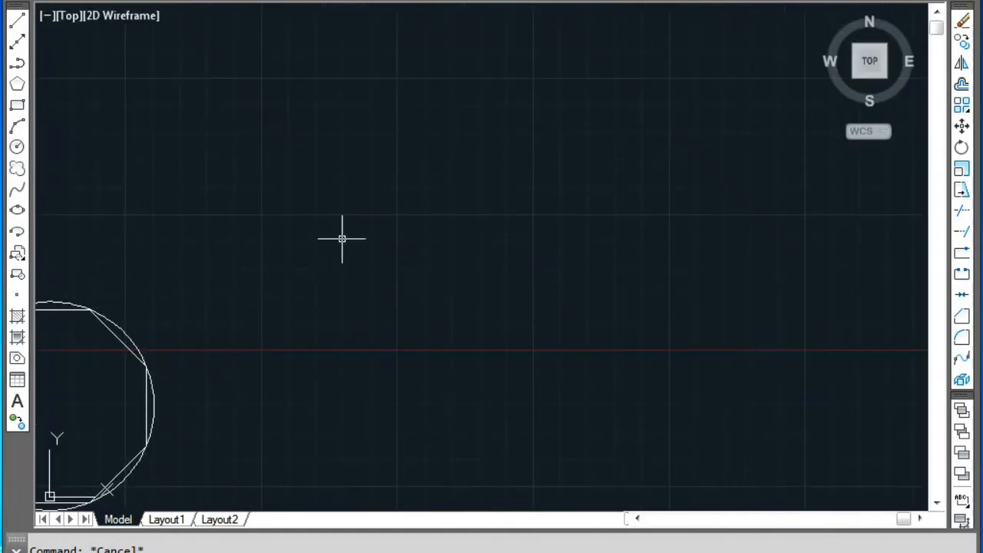
pyautogui.write('po')
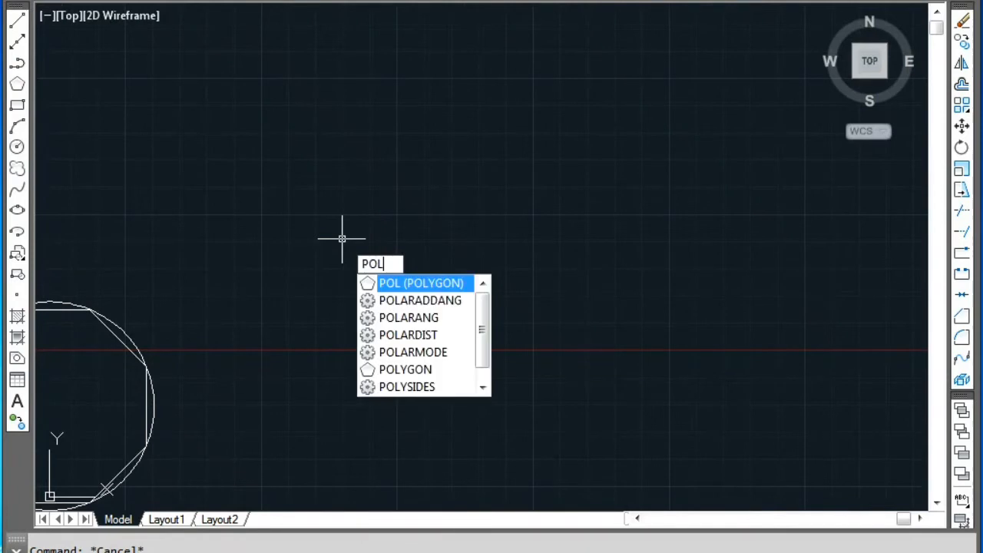
pyautogui.press('Return')
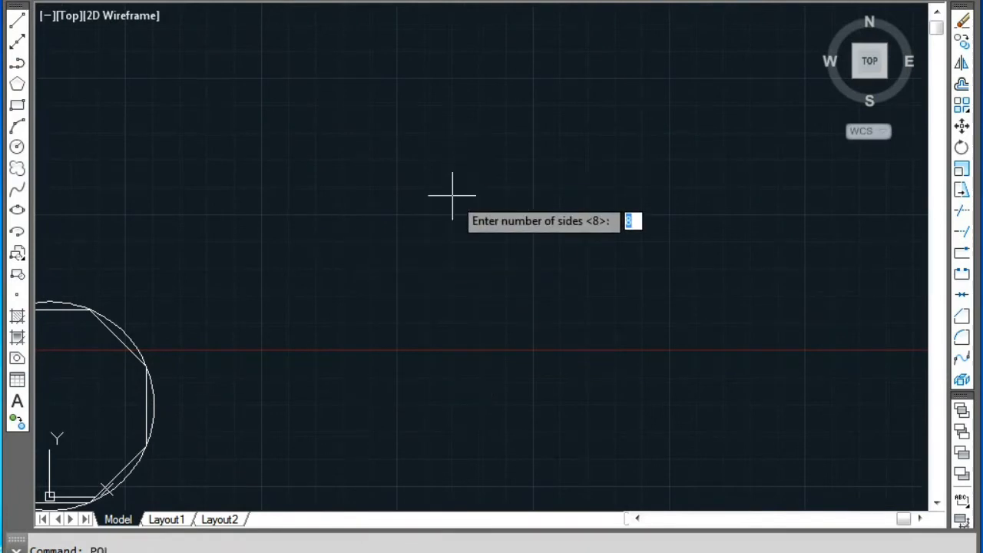
pyautogui.write('6')
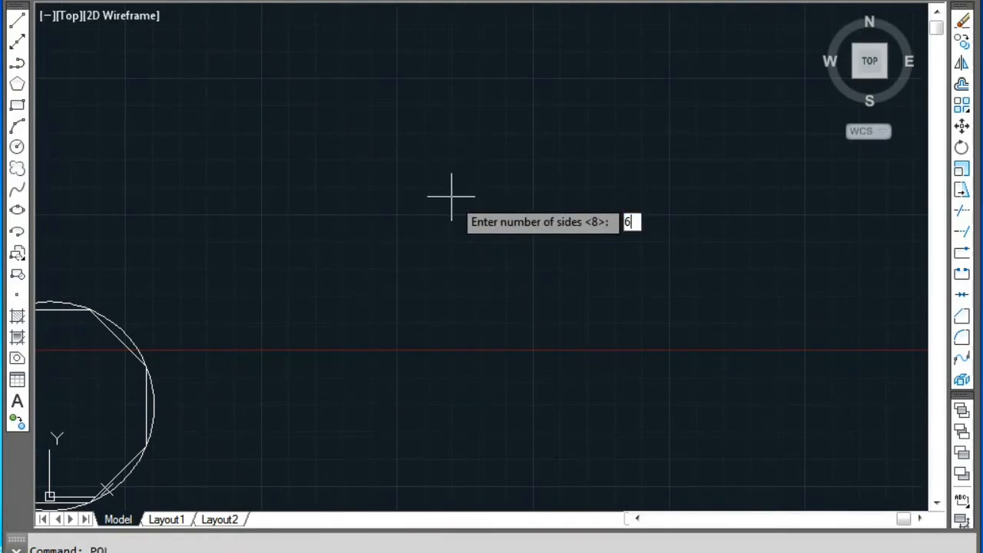
pyautogui.press('Return')
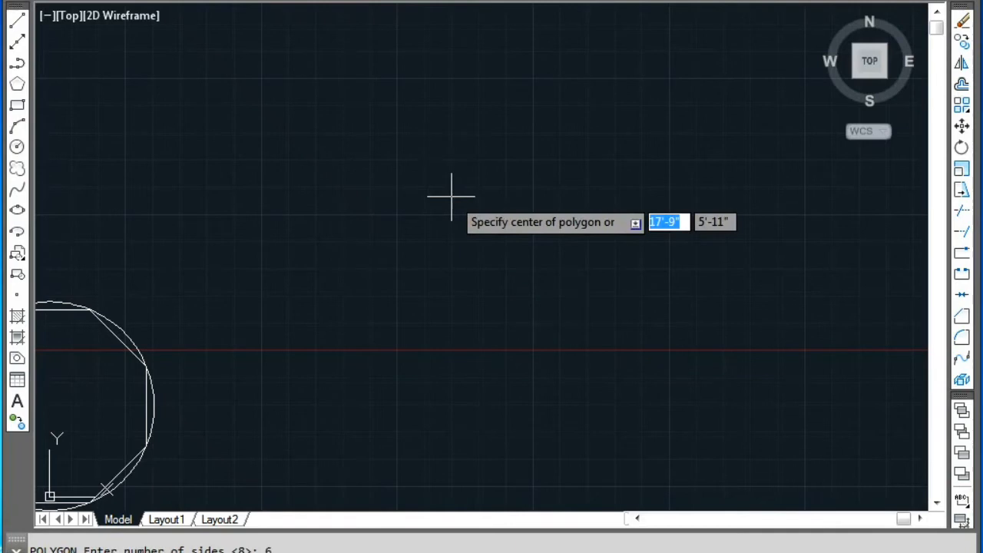
pyautogui.click(450, 129)
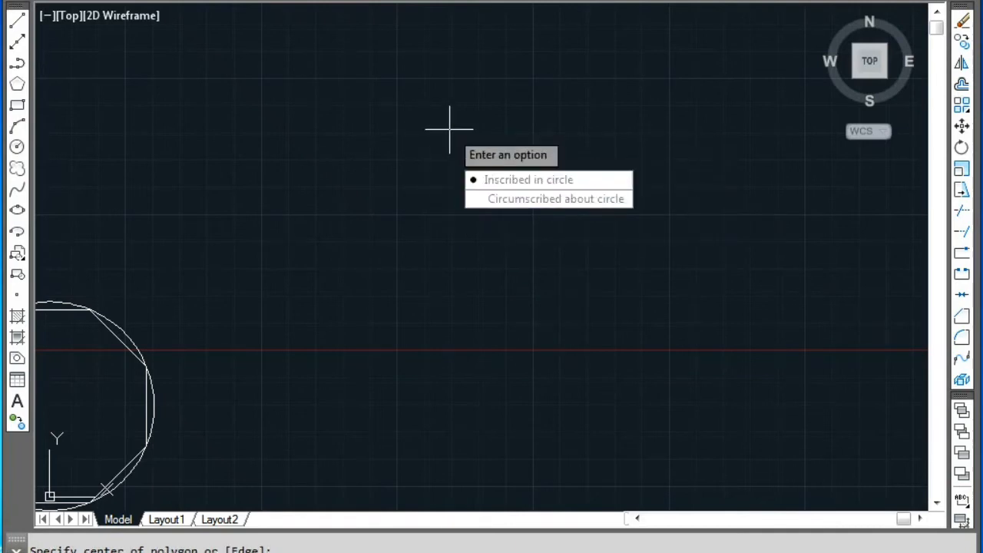
pyautogui.press('Down')
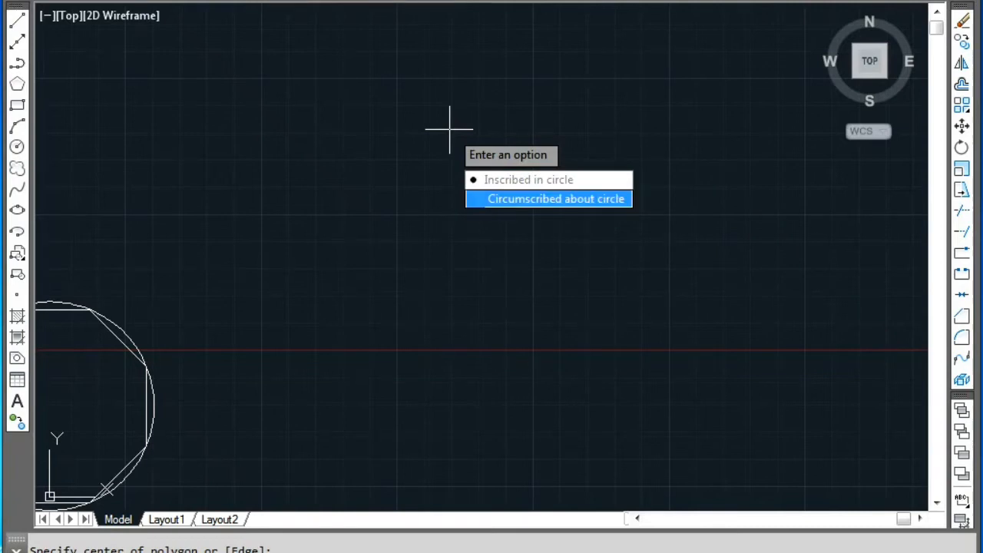
pyautogui.press('Up')
pyautogui.press('Down')
pyautogui.press('Return')
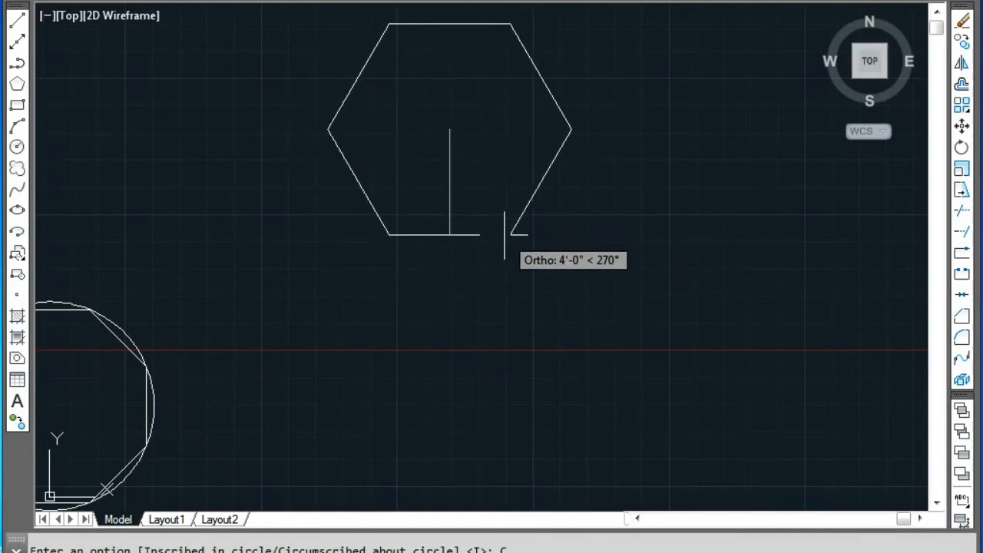
pyautogui.write('4')
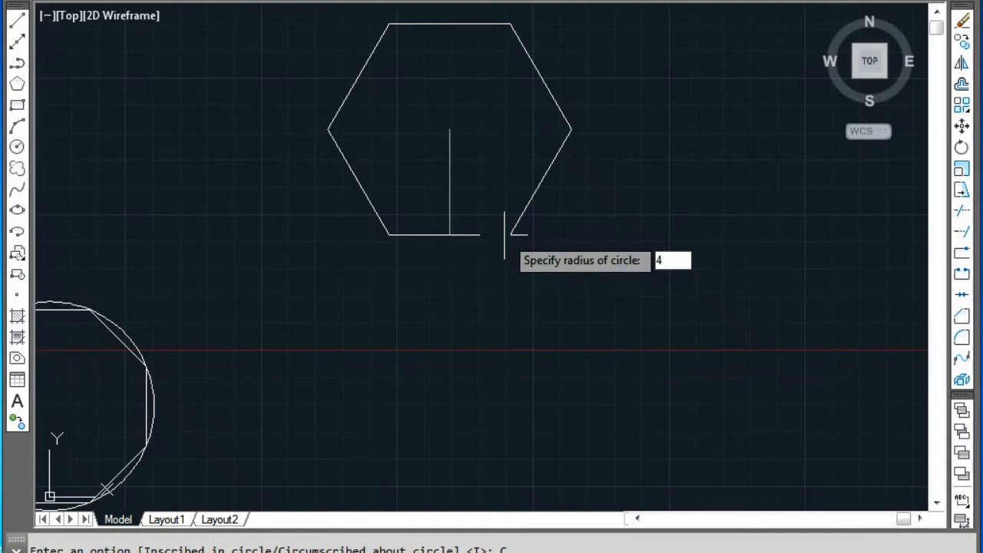
pyautogui.write("'")
pyautogui.press('Return')
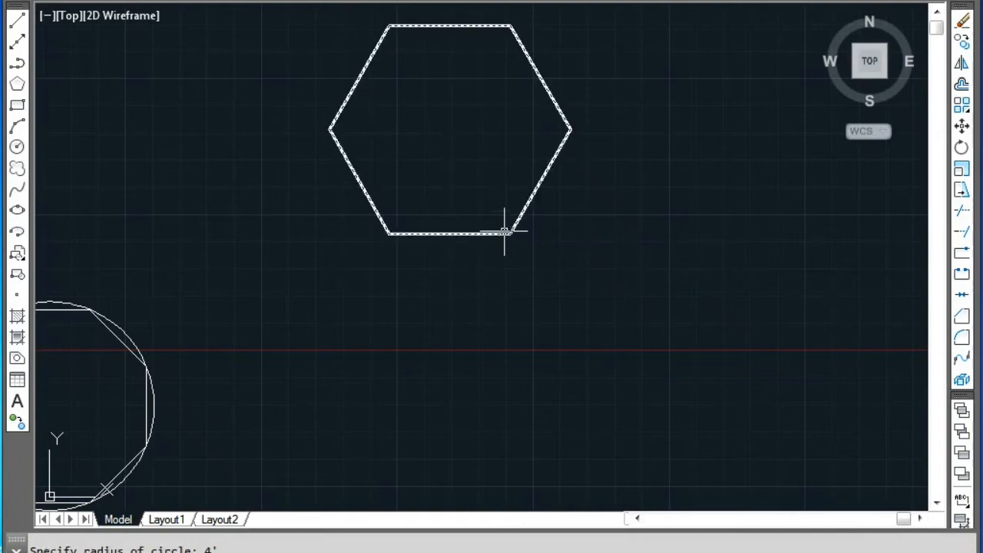
# Draw a vertical line from the midpoint of the hexagon's top edge to the midpoint of its bottom edge
pyautogui.moveTo(526, 135)
pyautogui.mouseDown(button='middle')
pyautogui.moveTo(539, 223)
pyautogui.moveTo(601, 304)
pyautogui.moveTo(563, 302)
pyautogui.moveTo(510, 193)
pyautogui.mouseUp(button='middle')
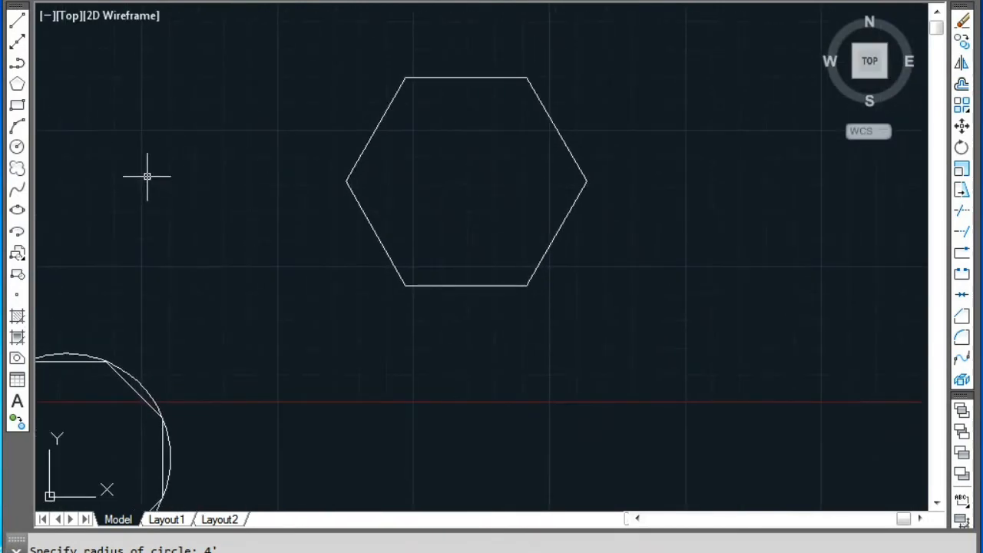
pyautogui.write('l')
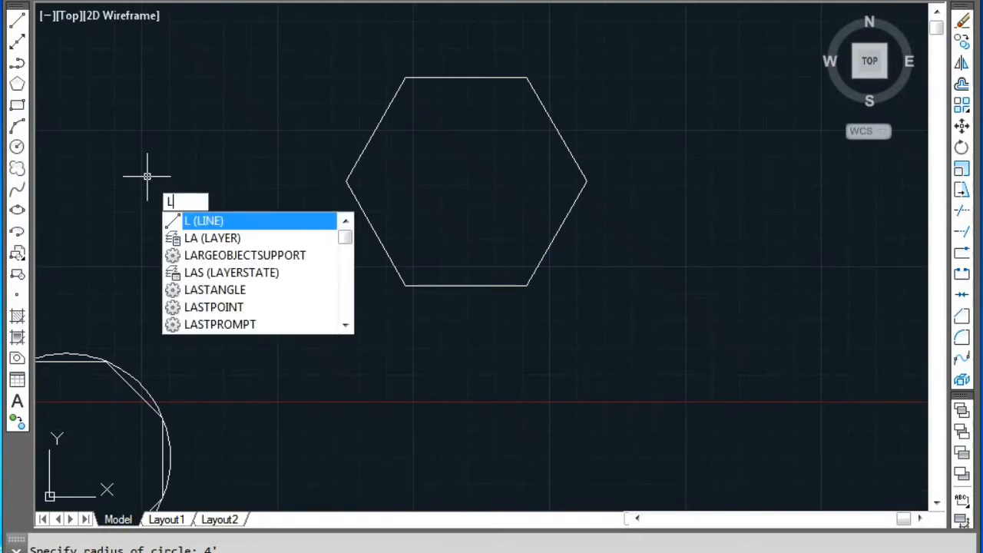
pyautogui.press('Return')
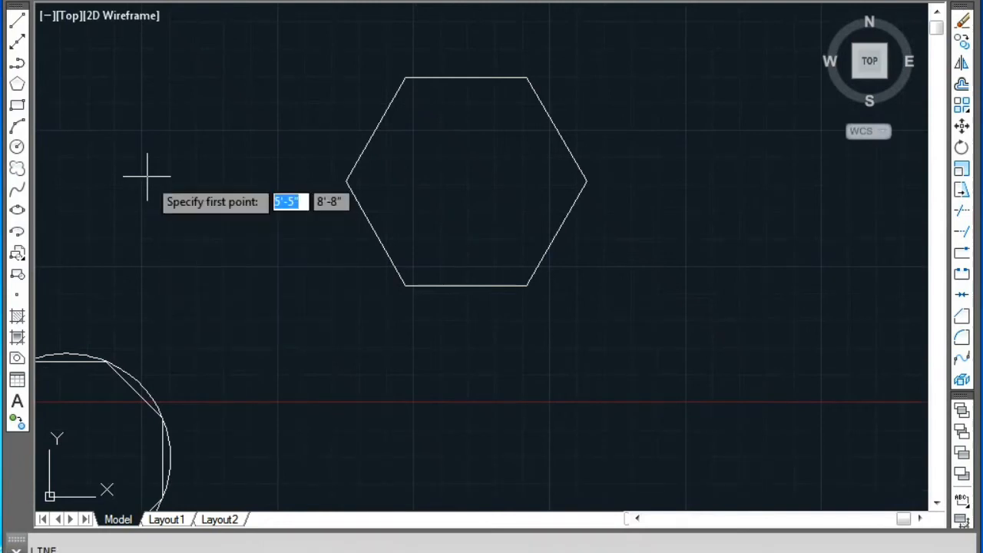
pyautogui.click(465, 77)
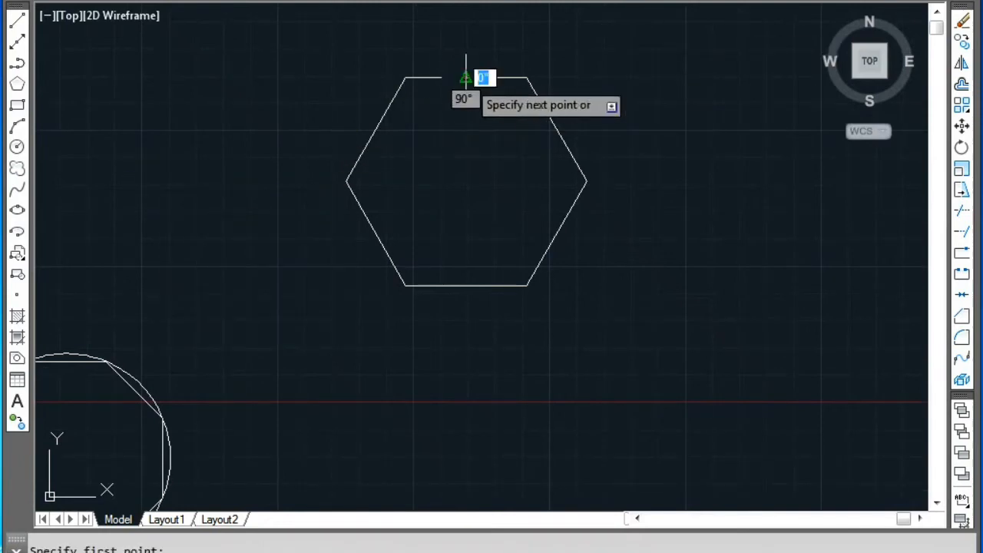
pyautogui.click(466, 286)
pyautogui.press('Return')
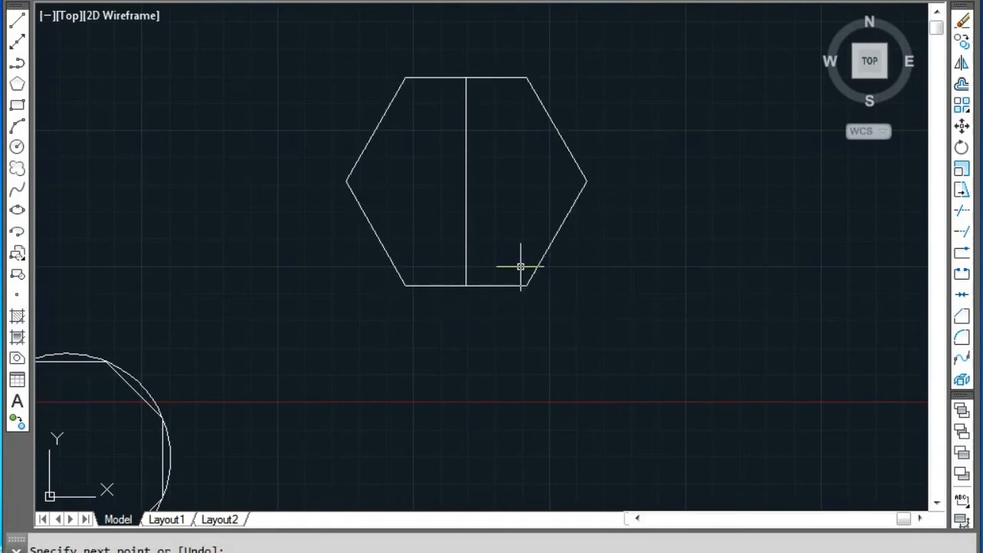
# Draw a horizontal line from the hexagon's left vertex to its right vertex
pyautogui.press('Return')
pyautogui.click(348, 181)
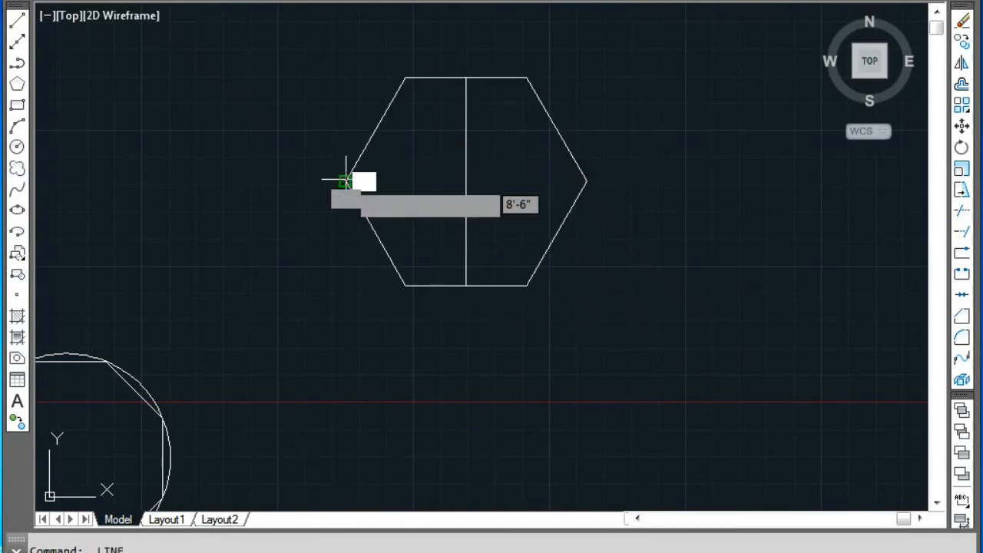
pyautogui.click(587, 181)
pyautogui.press('Return')
# Draw a circle with a 4' radius centred where the two lines cross inside the hexagon
pyautogui.write('c')
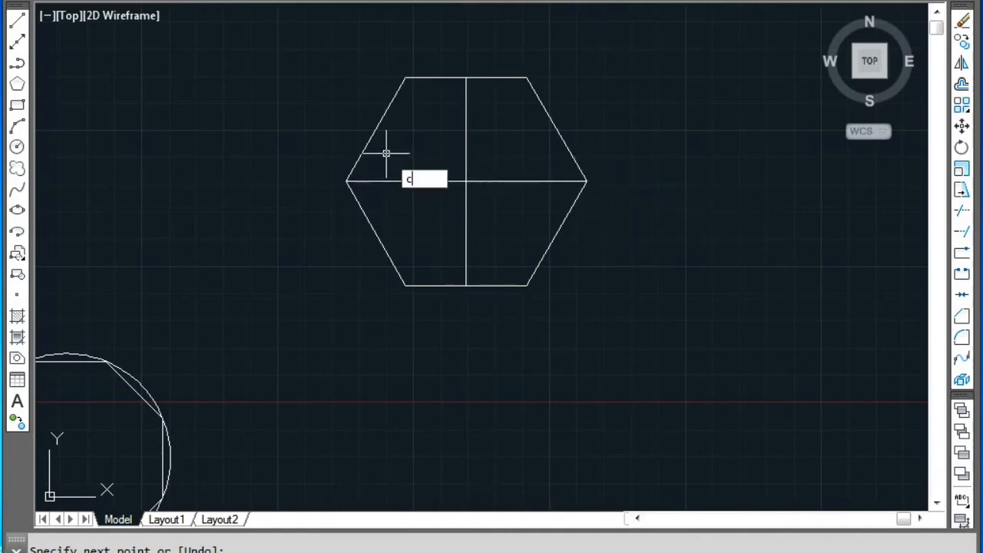
pyautogui.press('Return')
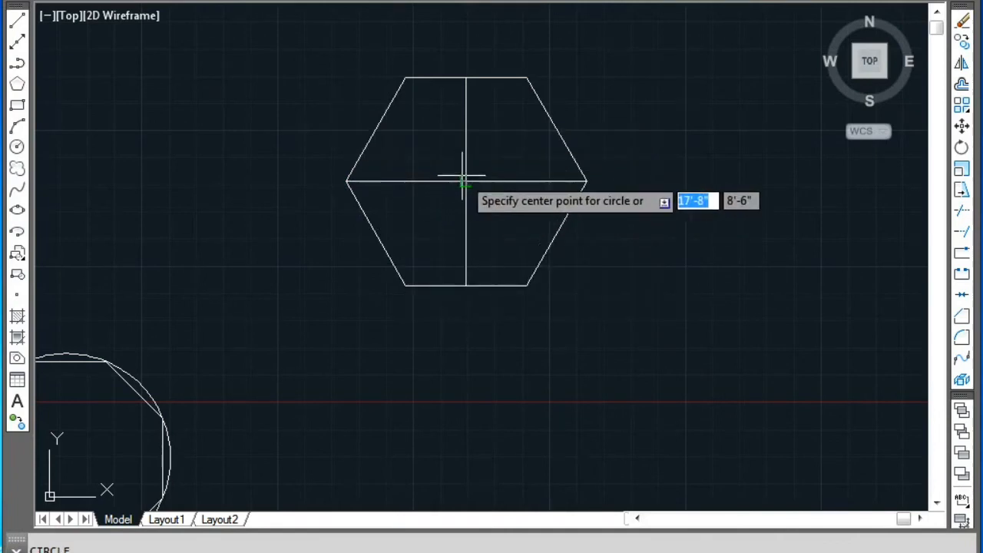
pyautogui.click(465, 182)
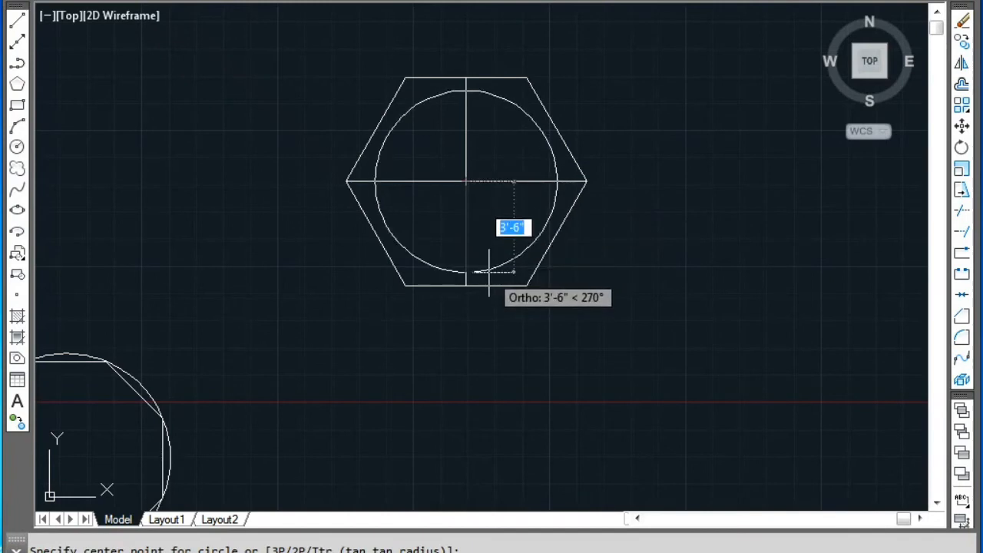
pyautogui.write('4')
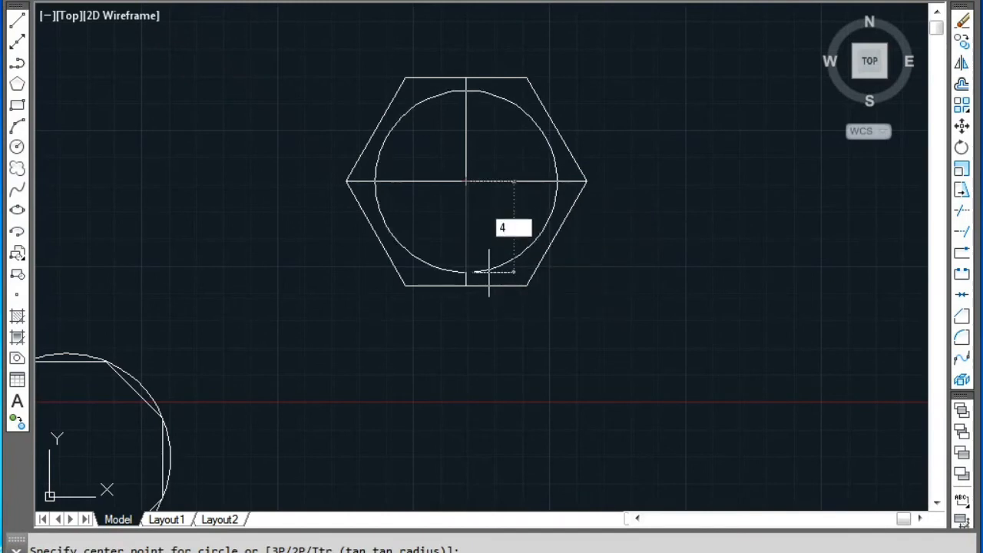
pyautogui.write("'")
pyautogui.press('Return')
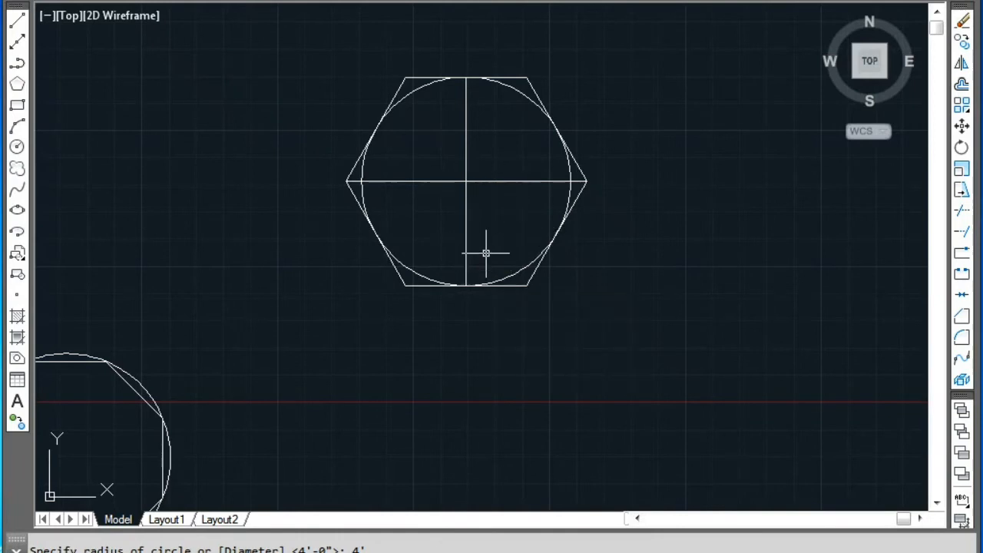
pyautogui.moveTo(467, 131)
pyautogui.mouseDown(button='middle')
pyautogui.moveTo(677, 104)
pyautogui.moveTo(610, 73)
pyautogui.mouseUp(button='middle')
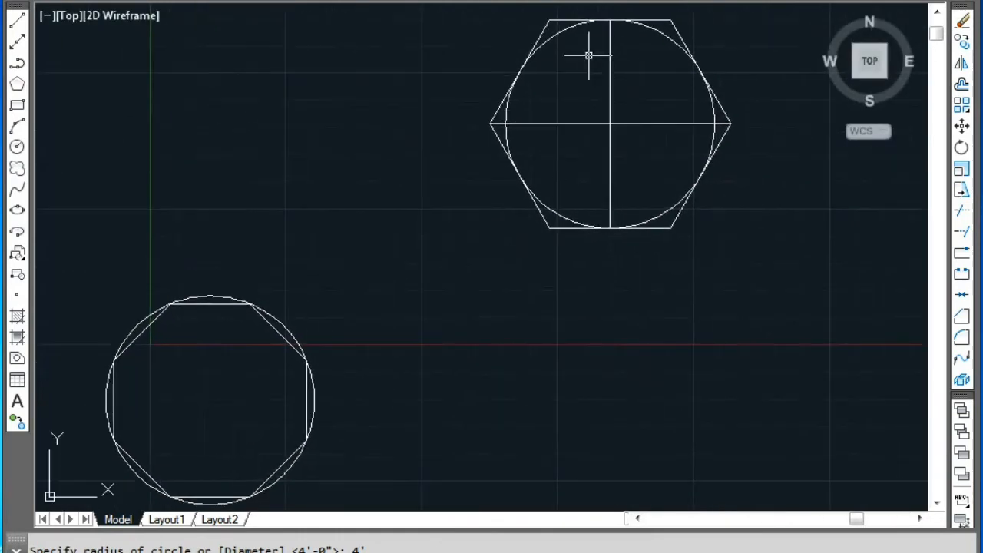
pyautogui.scroll(4, 214, 310)
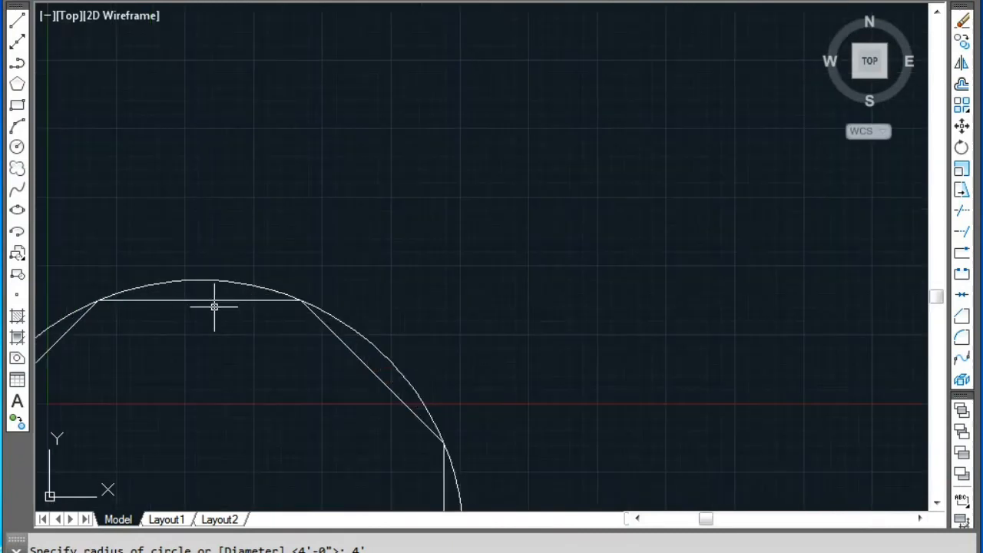
pyautogui.scroll(-4, 214, 307)
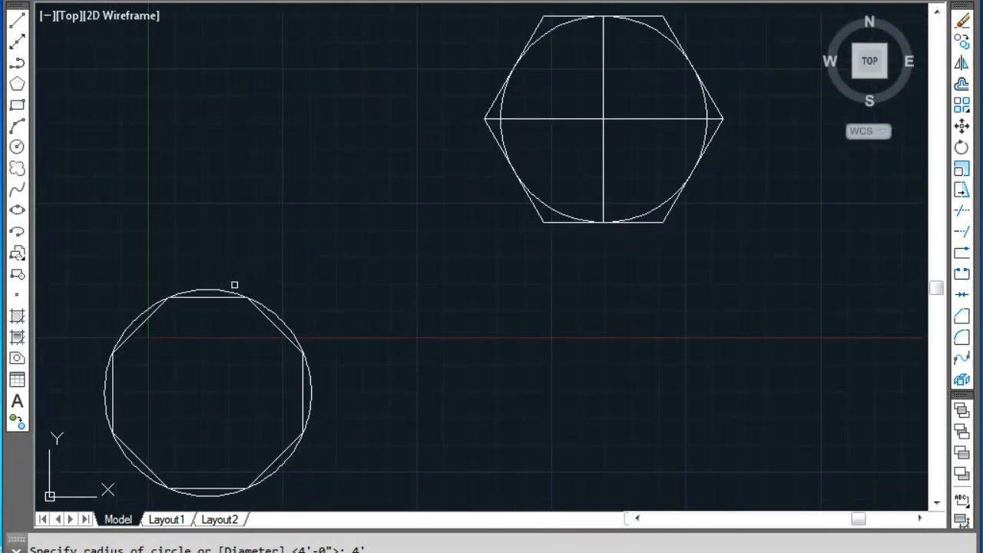
# Erase the vertical and horizontal crossing lines inside the hexagon
pyautogui.moveTo(630, 84)
pyautogui.mouseDown(button='middle')
pyautogui.moveTo(490, 243)
pyautogui.moveTo(450, 265)
pyautogui.mouseUp(button='middle')
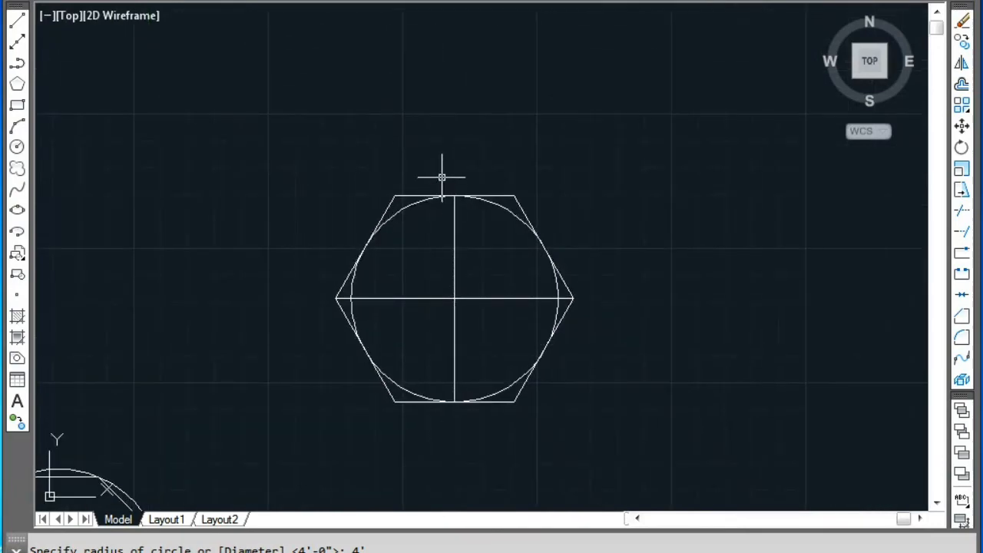
pyautogui.scroll(4, 492, 198)
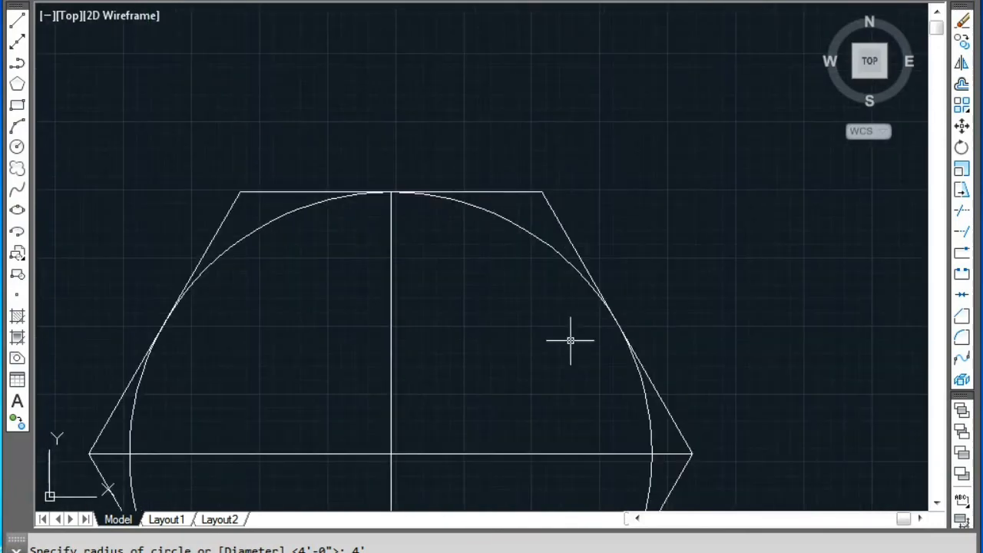
pyautogui.scroll(-2, 571, 340)
pyautogui.click(533, 461)
pyautogui.click(384, 369)
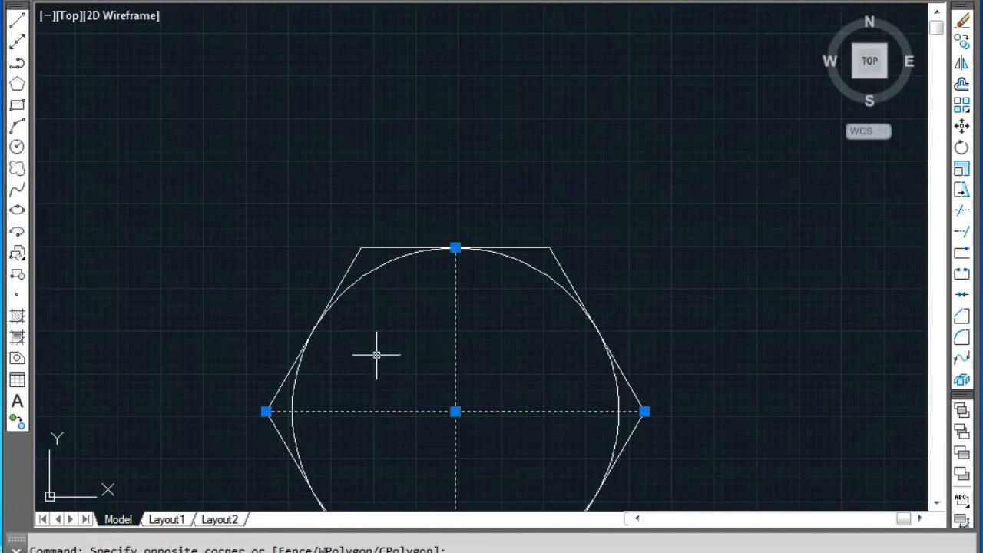
pyautogui.press('Delete')
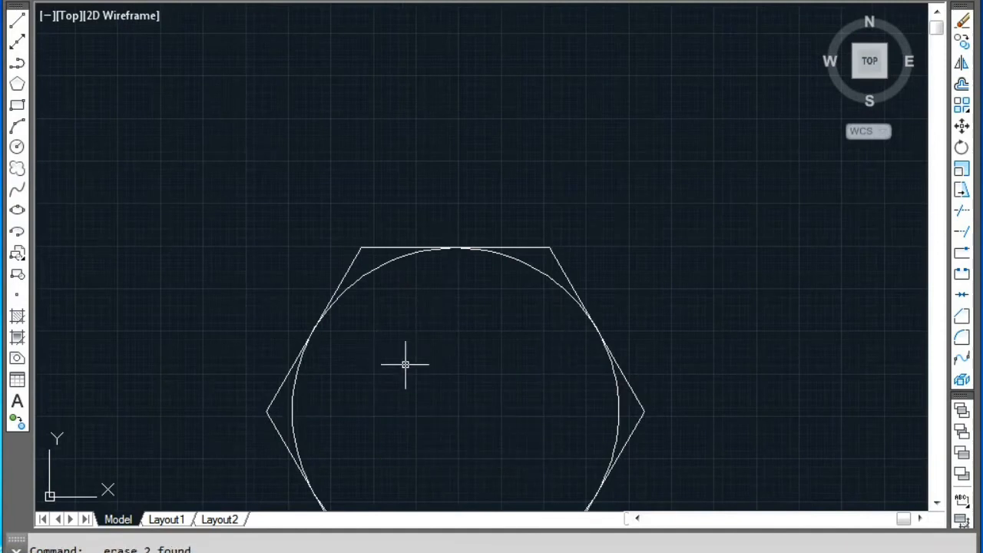
# Add a linear dimension to the circumscribed hexagon's bottom edge, placed just below it, and inspect its text
pyautogui.write('z')
pyautogui.press('Return')
pyautogui.write('e')
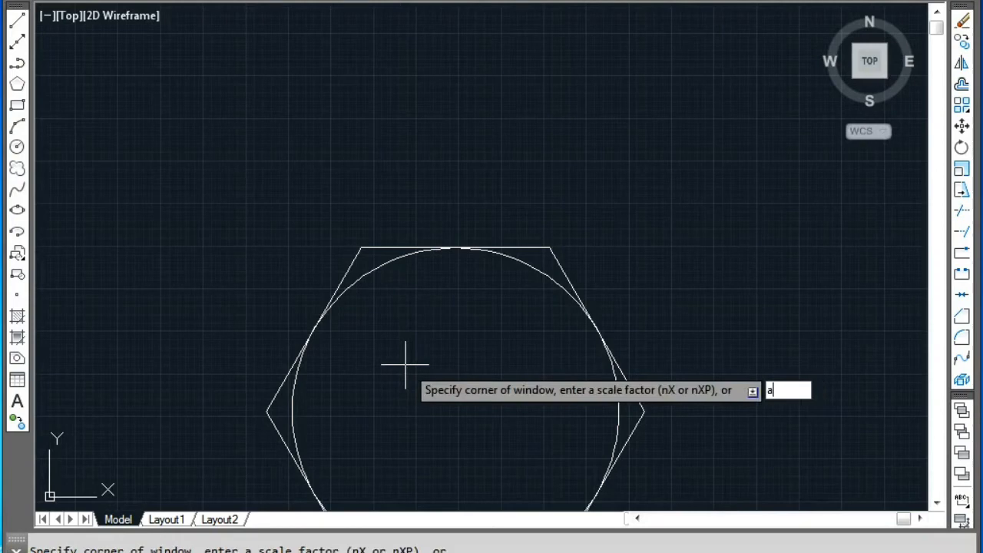
pyautogui.press('Return')
pyautogui.moveTo(591, 213)
pyautogui.mouseDown(button='middle')
pyautogui.moveTo(380, 269)
pyautogui.moveTo(382, 211)
pyautogui.mouseUp(button='middle')
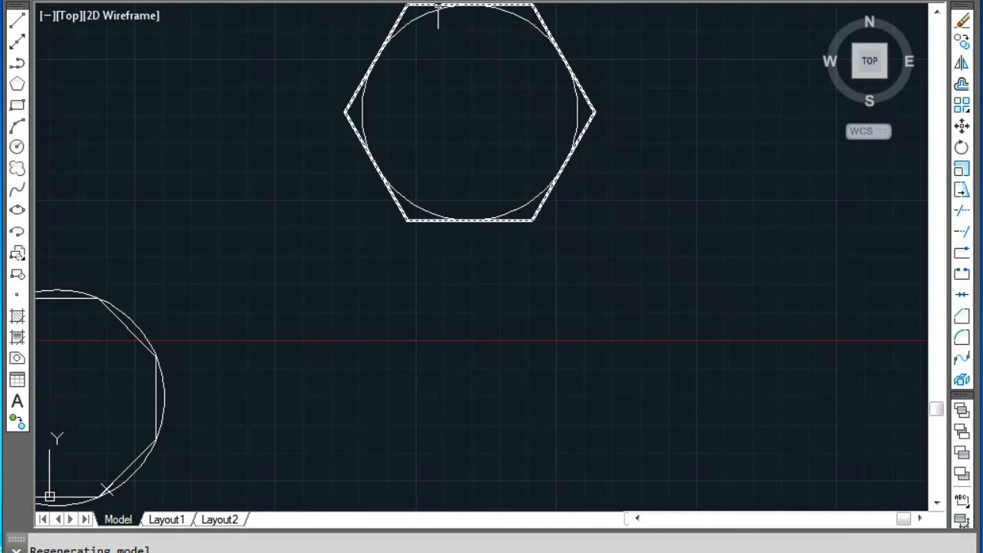
pyautogui.click(429, 1)
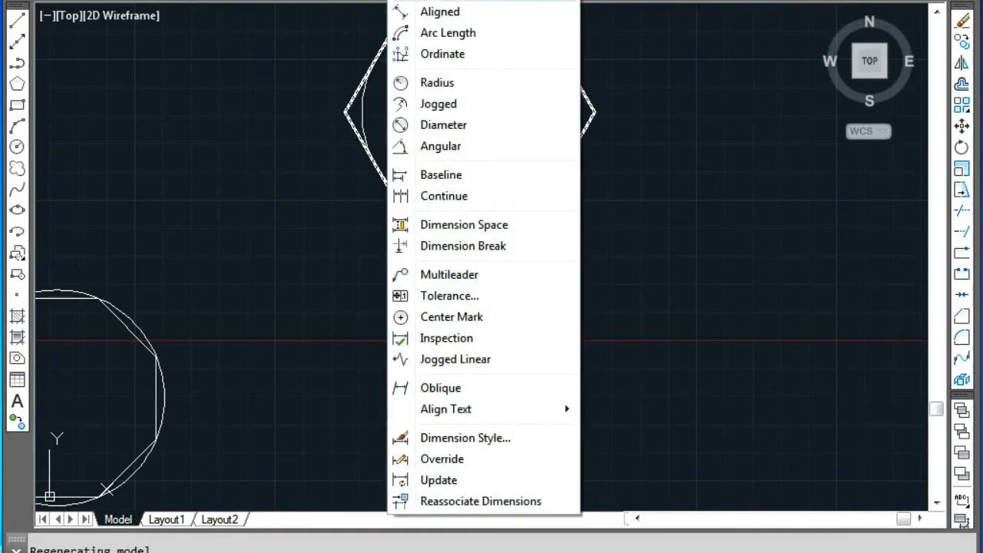
pyautogui.click(440, 0)
pyautogui.click(407, 220)
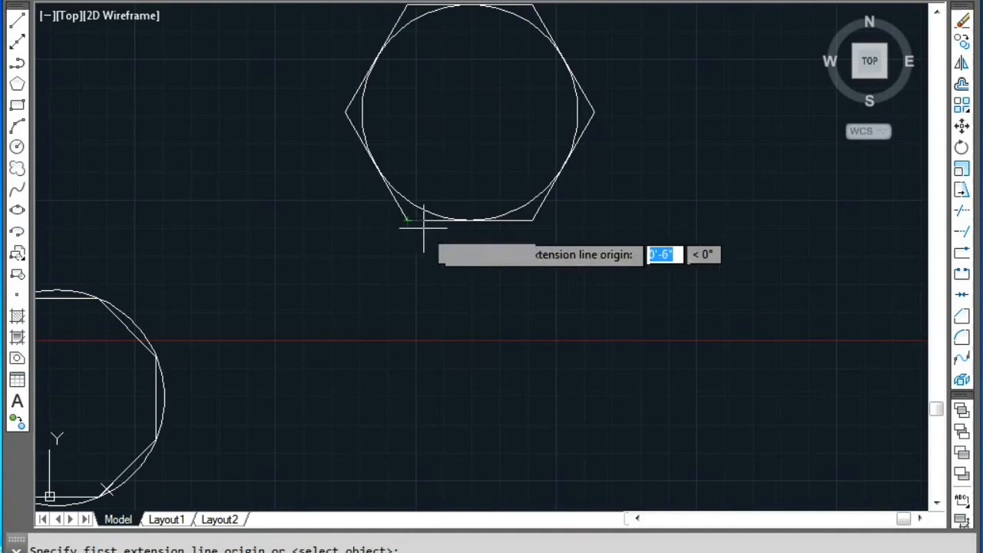
pyautogui.click(532, 221)
pyautogui.click(454, 255)
pyautogui.scroll(8, 454, 253)
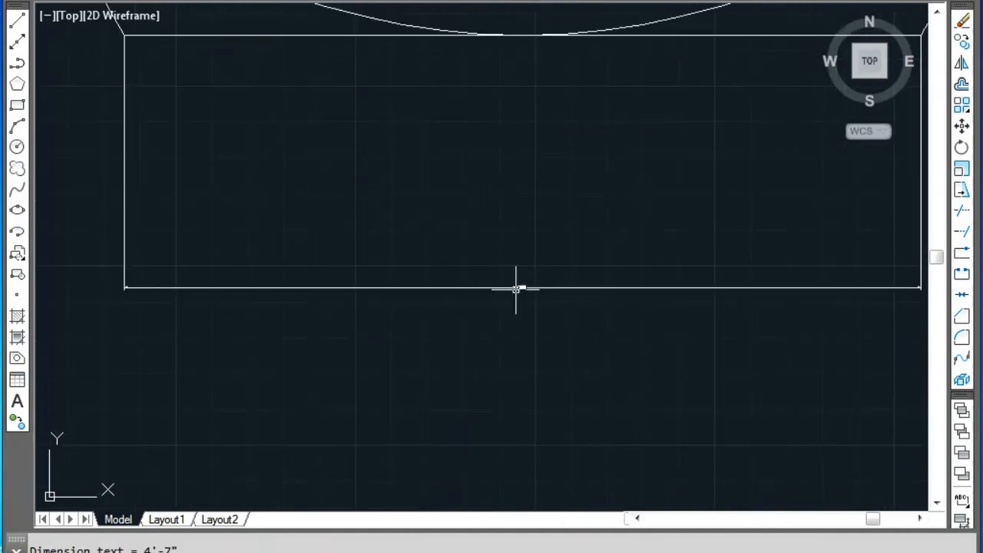
pyautogui.scroll(6, 517, 289)
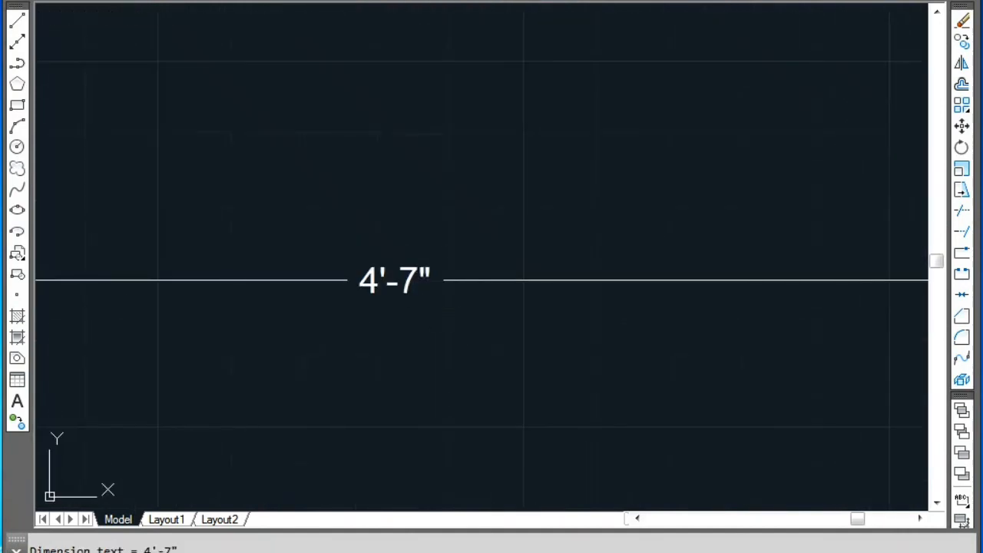
pyautogui.scroll(-12, 479, 270)
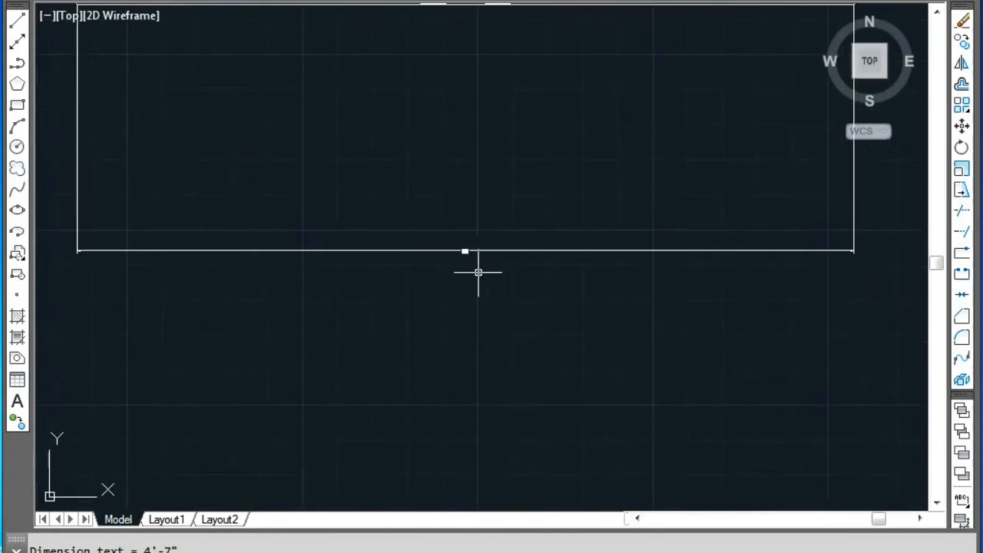
# Erase the linear dimension below the circumscribed hexagon
pyautogui.click(576, 318)
pyautogui.click(456, 244)
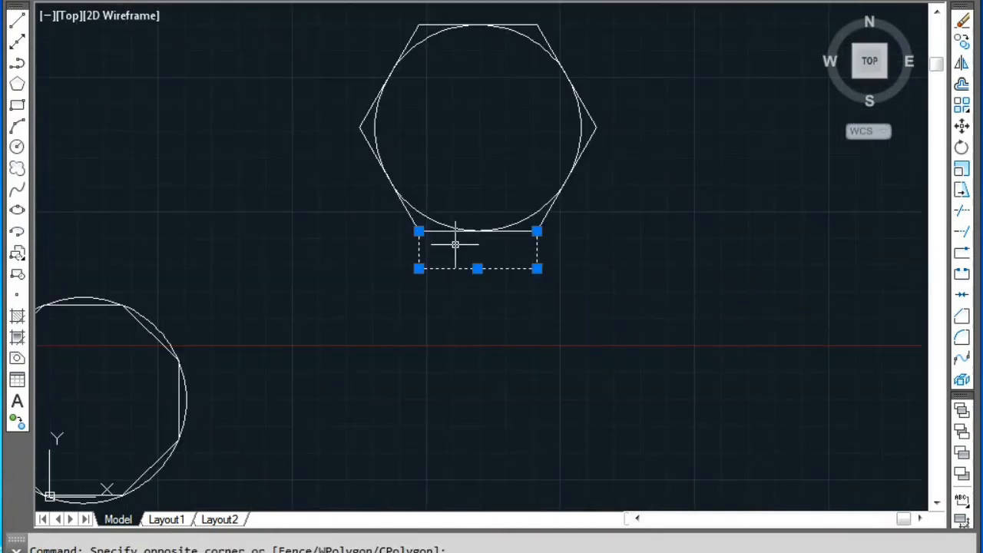
pyautogui.press('Delete')
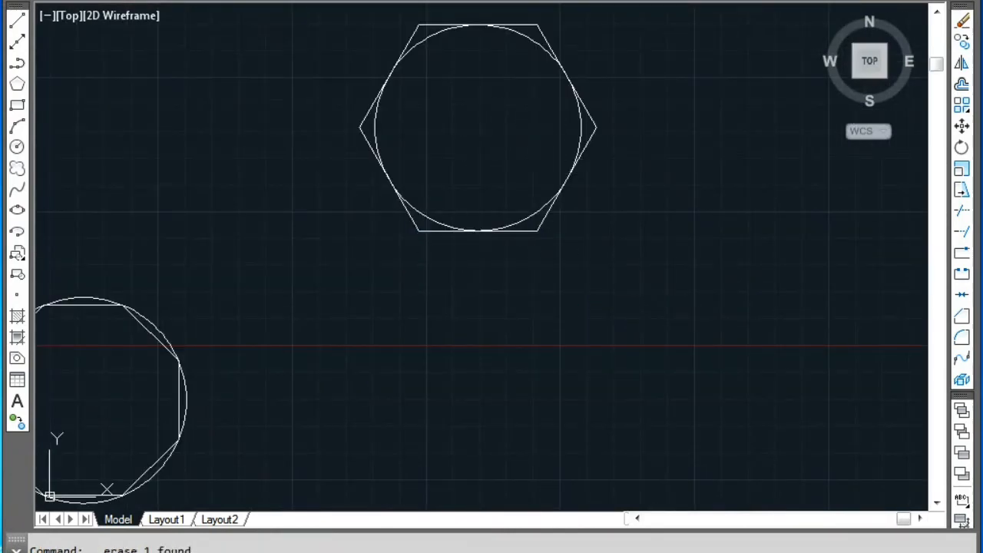
# Draw an 8-sided polygon inscribed in a circle with a 4' radius, centred in the empty area to the right of the hexagon
pyautogui.scroll(-2, 593, 244)
pyautogui.moveTo(593, 244)
pyautogui.mouseDown(button='middle')
pyautogui.moveTo(265, 300)
pyautogui.moveTo(173, 381)
pyautogui.mouseUp(button='middle')
pyautogui.moveTo(397, 383)
pyautogui.mouseDown(button='middle')
pyautogui.moveTo(410, 312)
pyautogui.moveTo(262, 314)
pyautogui.mouseUp(button='middle')
pyautogui.moveTo(377, 163); pyautogui.dragTo(381, 297, button='middle')
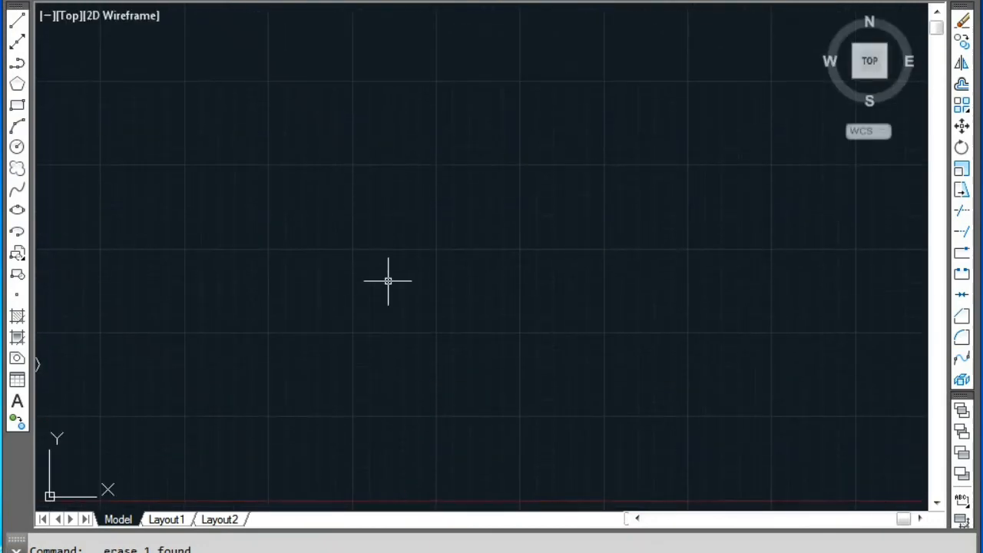
pyautogui.write('POL')
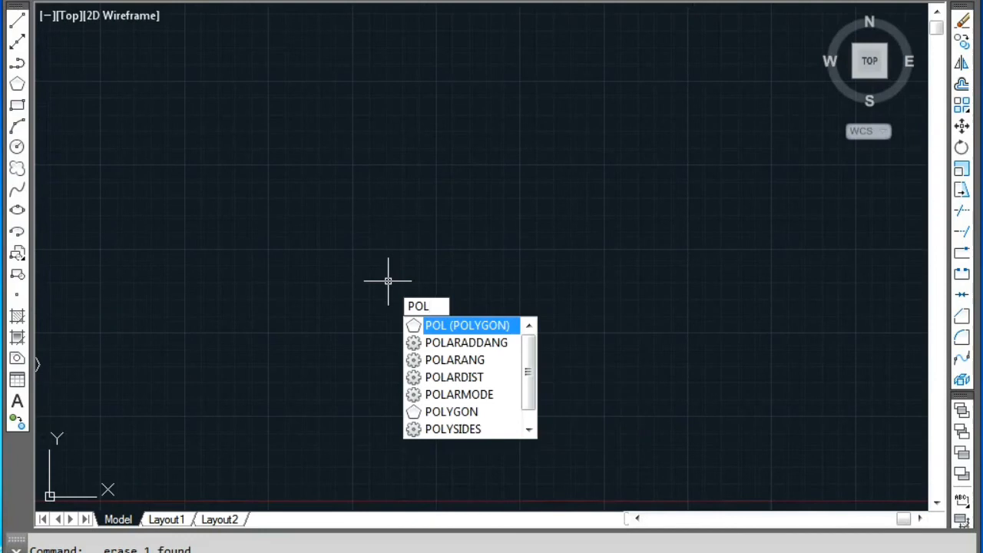
pyautogui.press('Return')
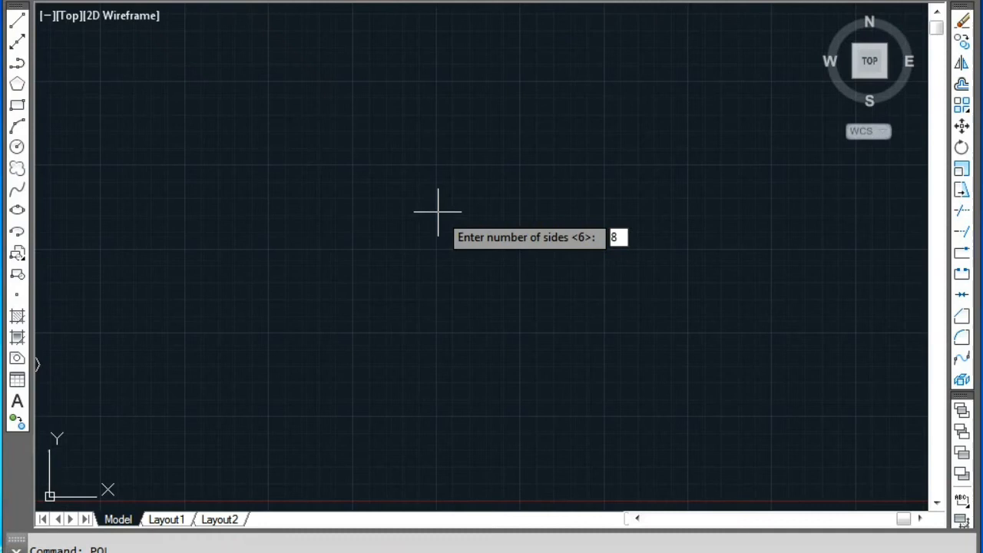
pyautogui.press('Return')
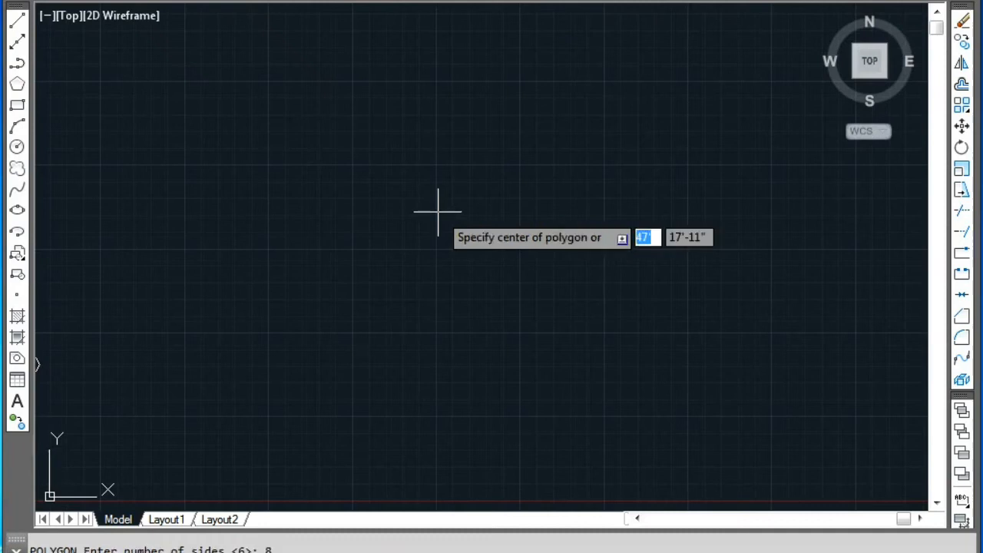
pyautogui.click(415, 215)
pyautogui.press('Down')
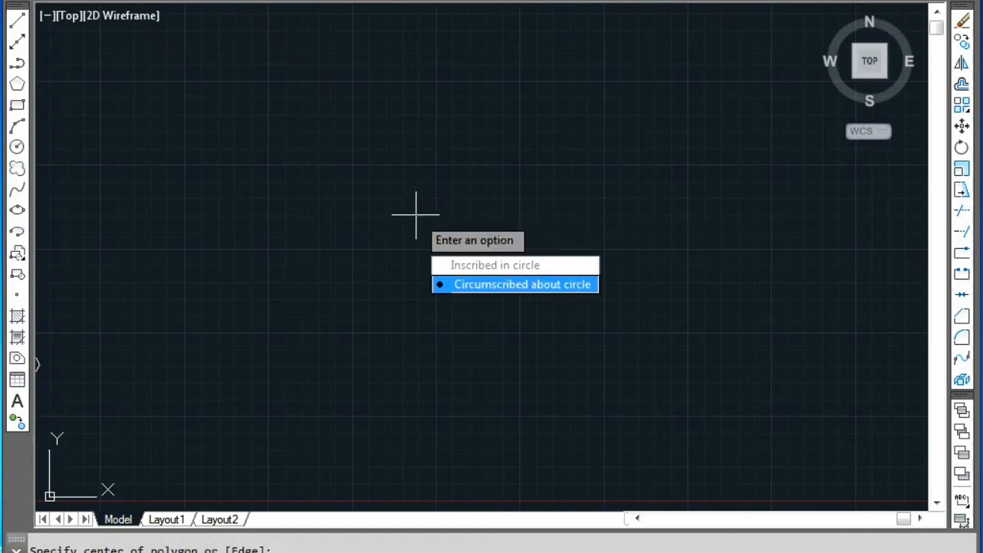
pyautogui.press('Up')
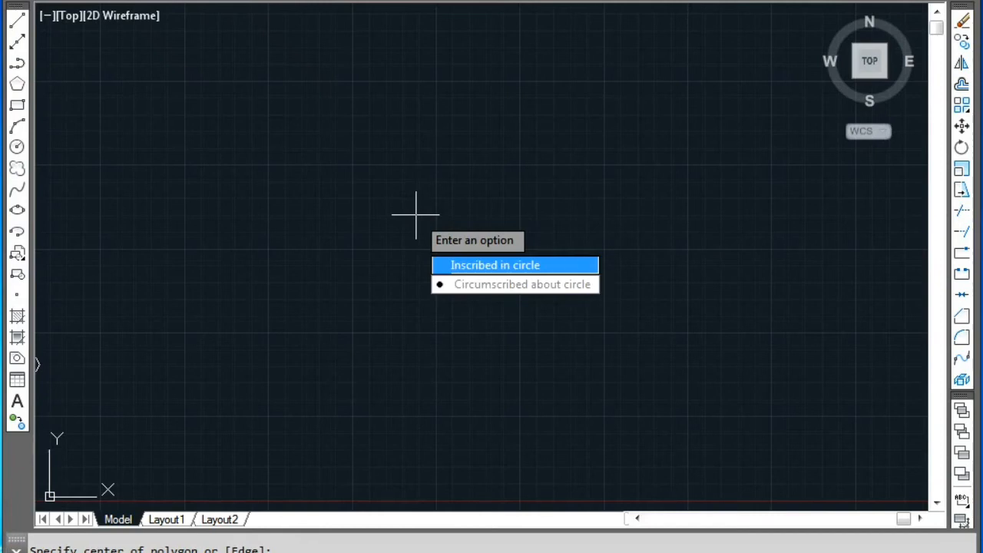
pyautogui.press('Return')
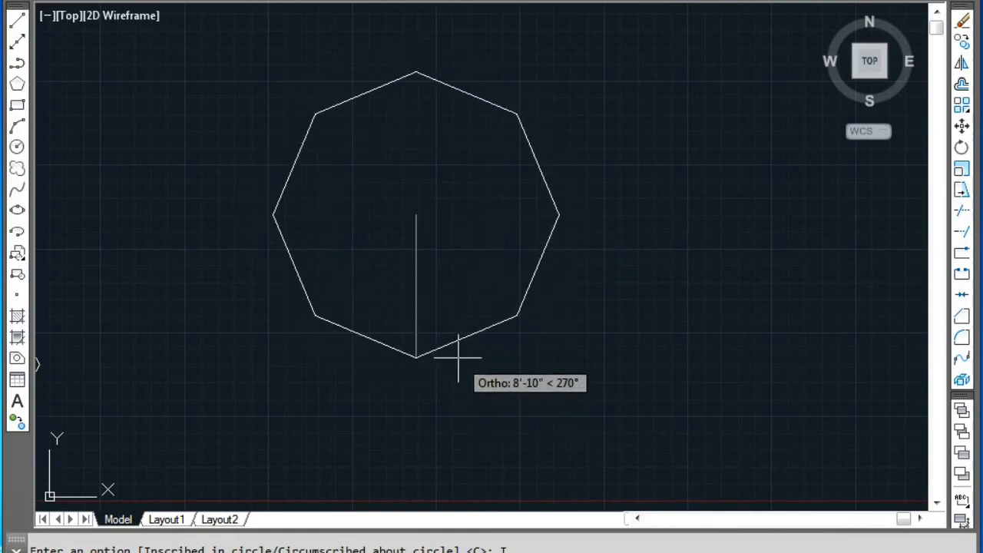
pyautogui.write('4')
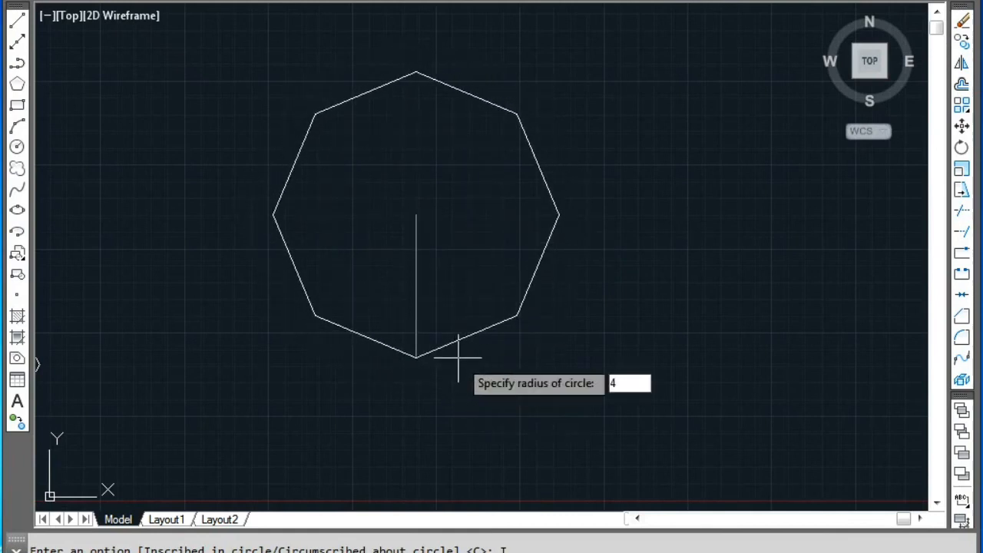
pyautogui.press('Return')
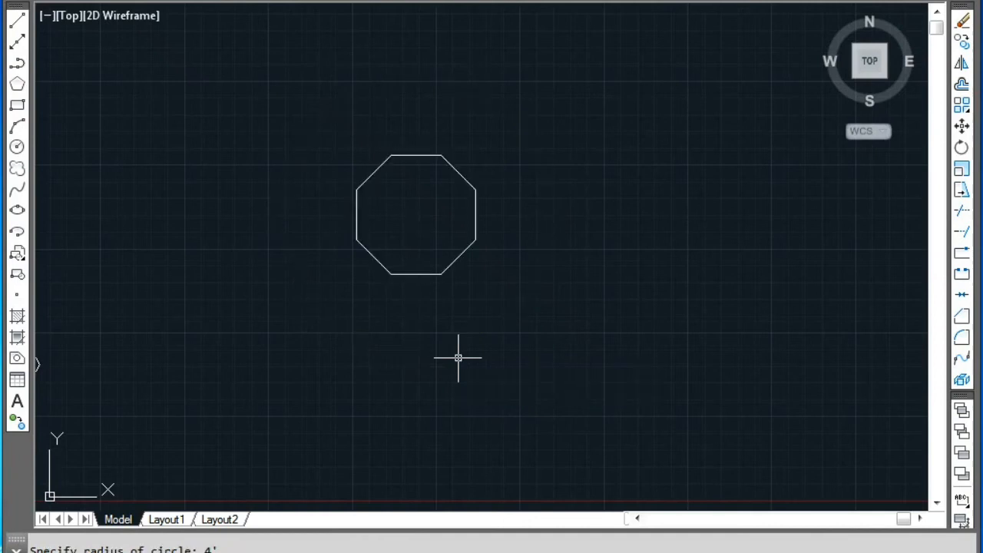
pyautogui.scroll(4, 445, 194)
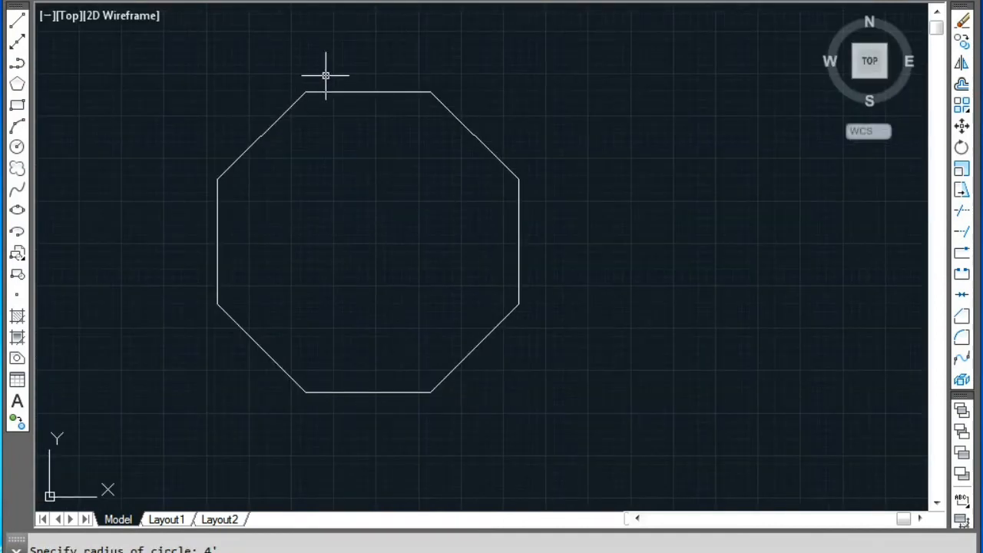
pyautogui.write('L')
pyautogui.press('Escape')
pyautogui.press('Escape')
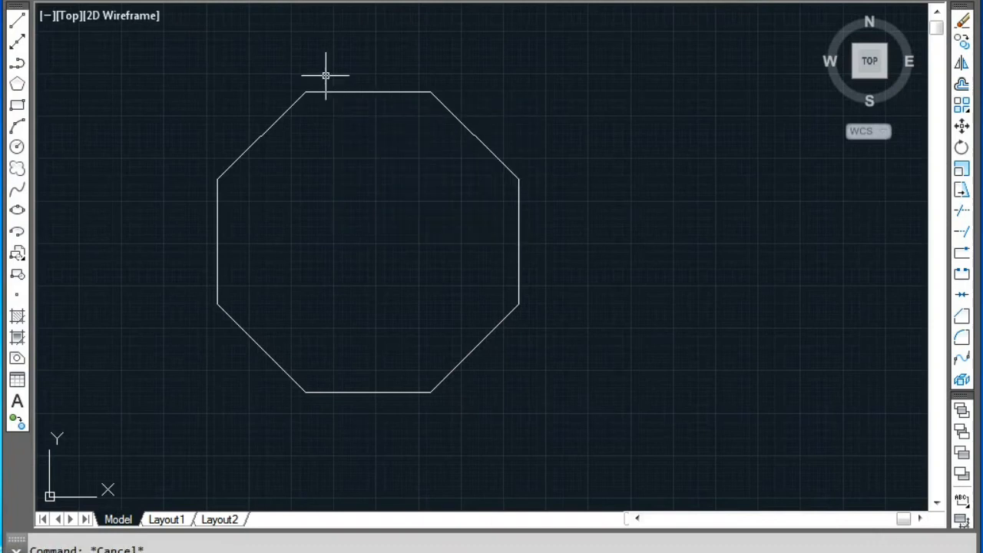
# Erase the new octagon in the area to the right of the circumscribed hexagon
pyautogui.click(492, 393)
pyautogui.click(193, 101)
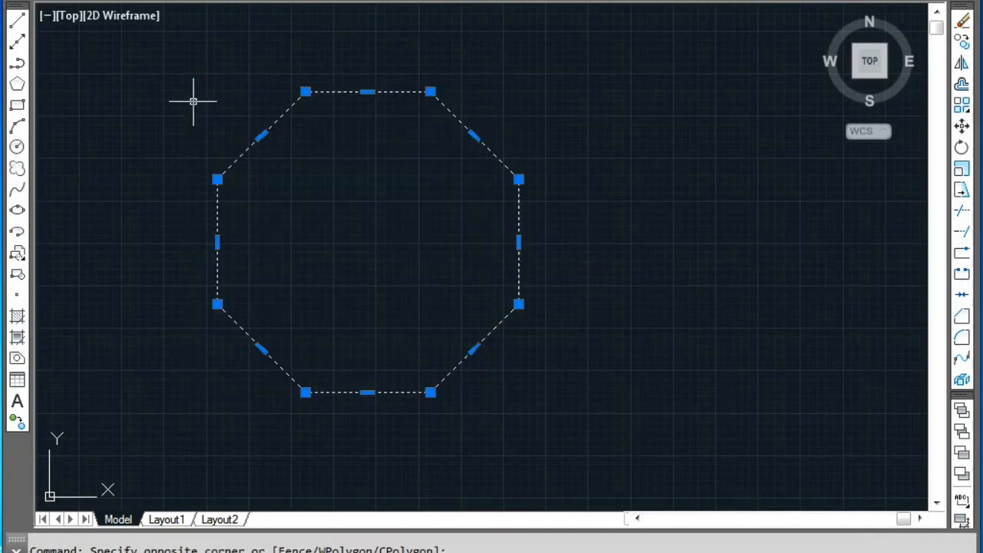
pyautogui.press('Delete')
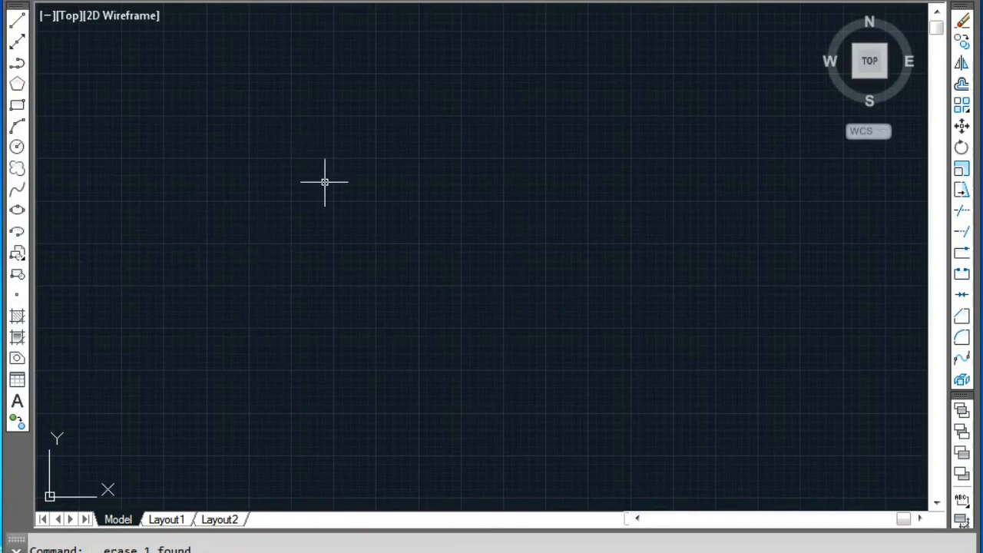
# Draw a 6-sided polygon inscribed in a circle with a 4' radius, entering 4' for its centre
pyautogui.write('po')
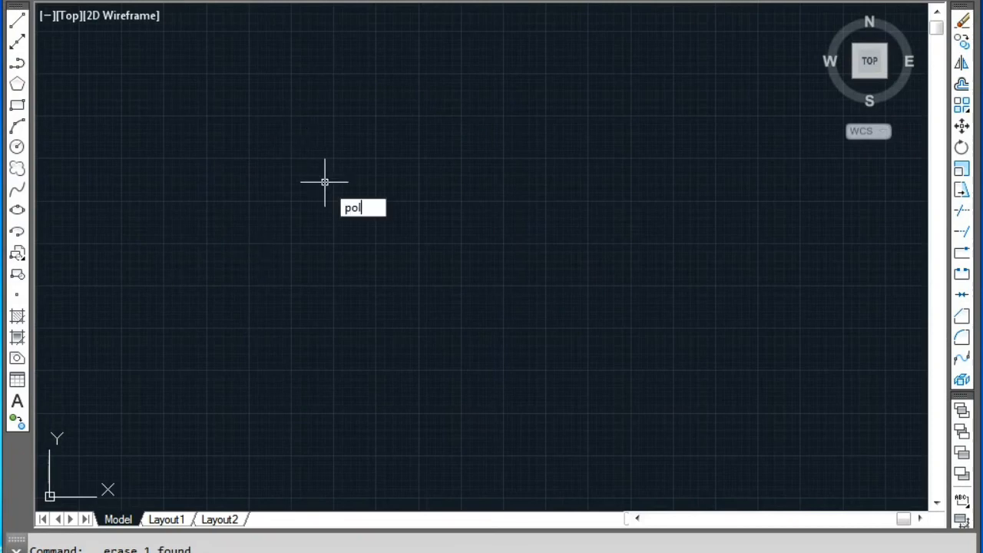
pyautogui.write('l')
pyautogui.press('Return')
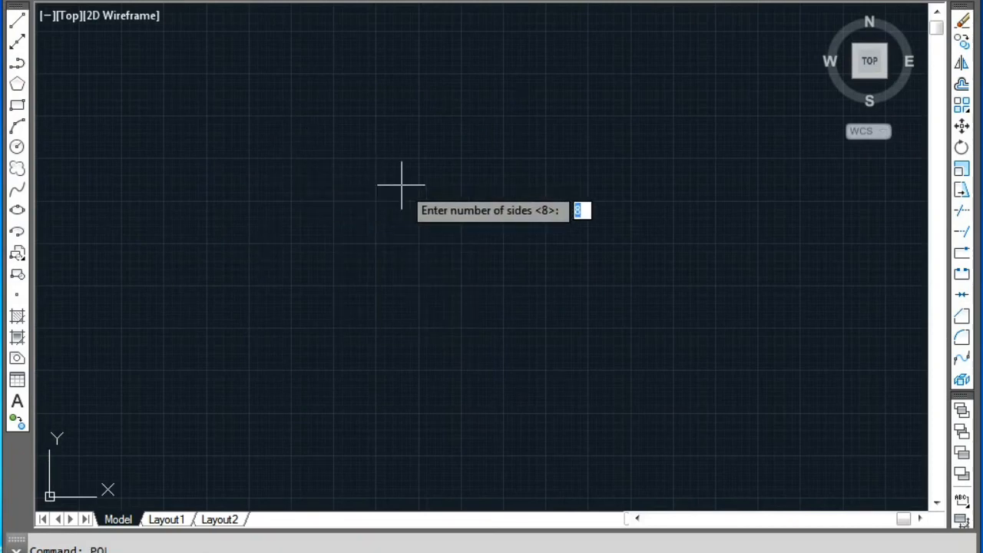
pyautogui.press('Return')
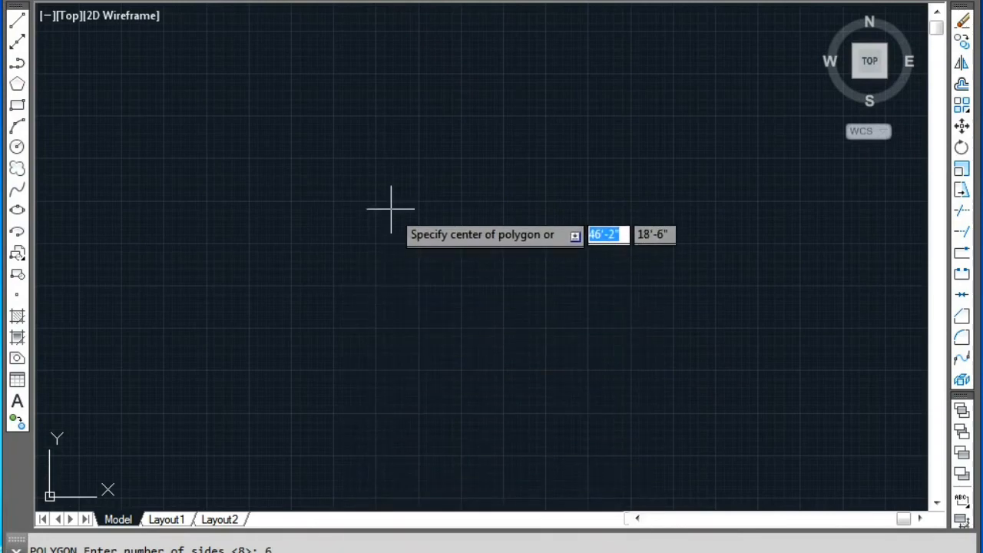
pyautogui.write('4')
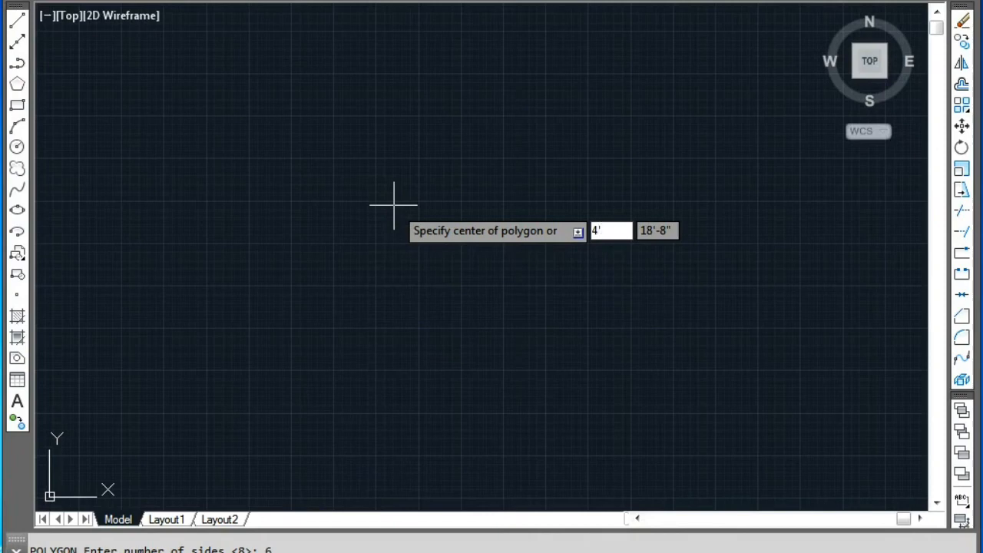
pyautogui.press('Return')
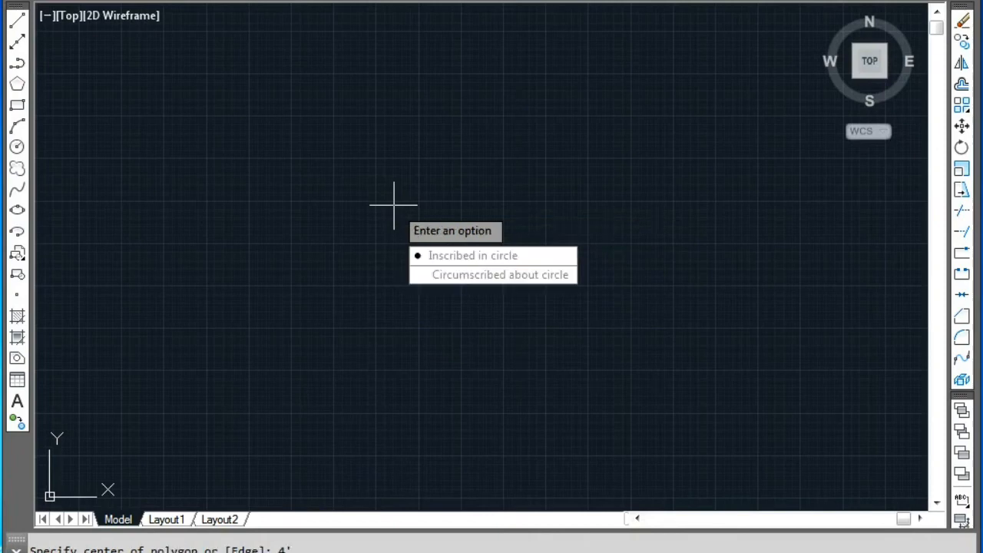
pyautogui.press('Down')
pyautogui.press('Return')
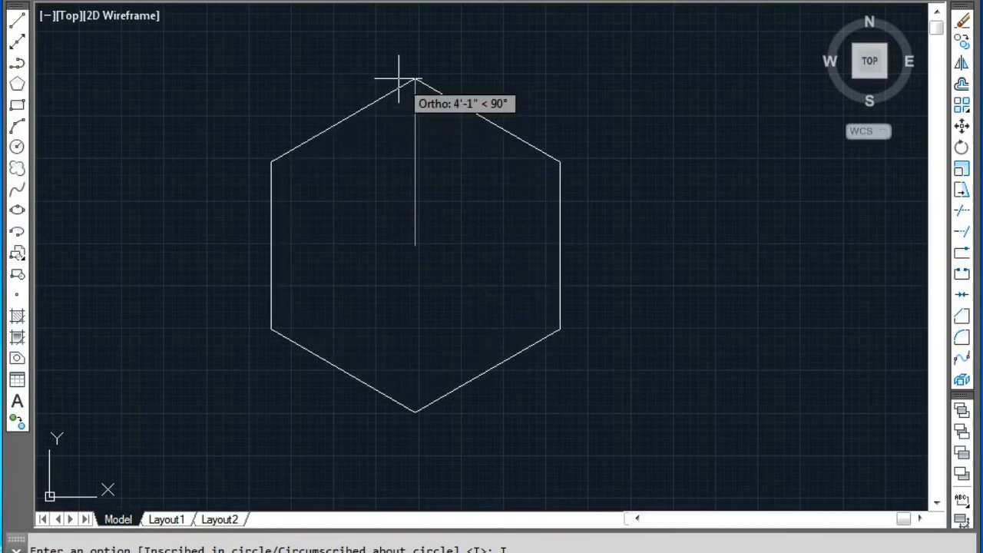
pyautogui.write("4'")
pyautogui.press('Return')
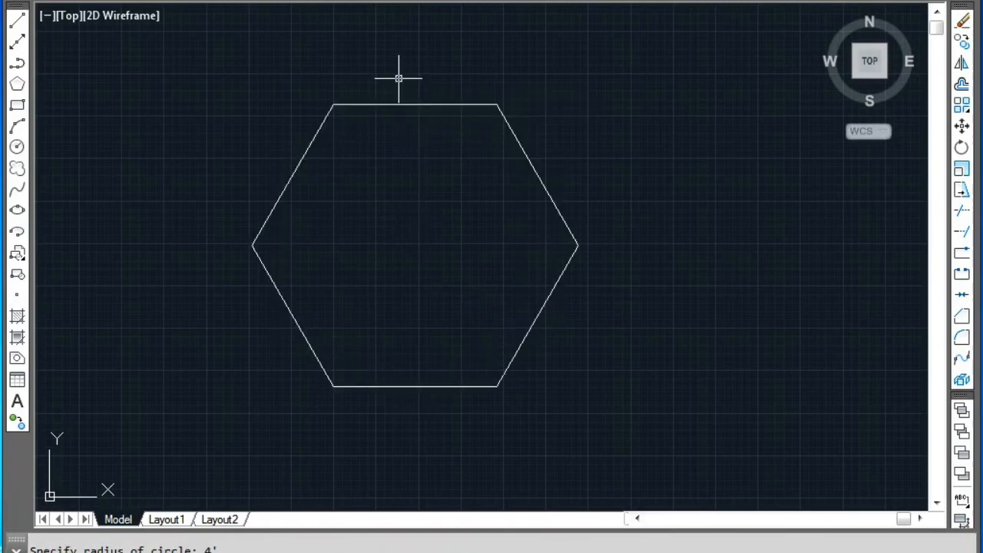
# Add a linear dimension to the inscribed hexagon's bottom edge, placed just below it, and inspect its text
pyautogui.scroll(-4, 444, 192)
pyautogui.scroll(2, 456, 225)
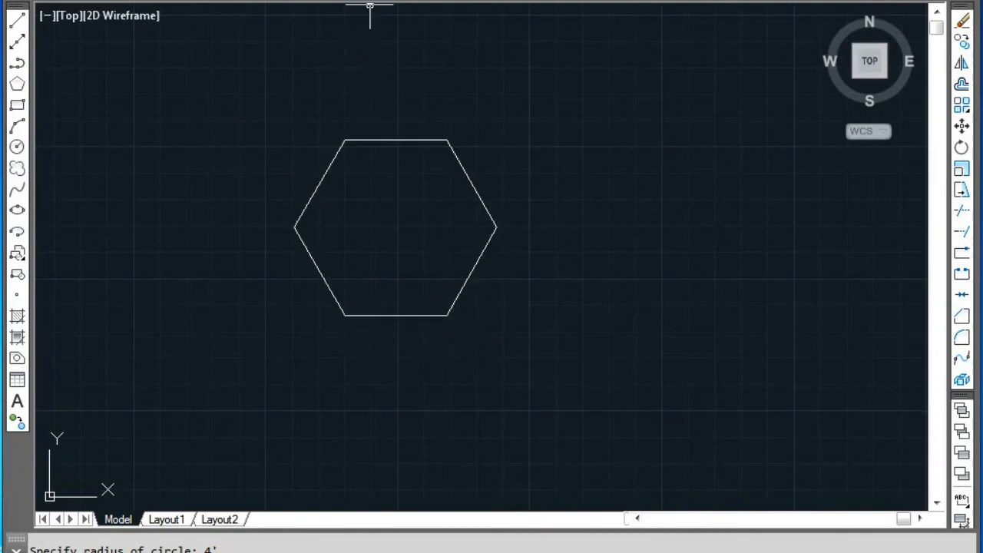
pyautogui.click(407, 0)
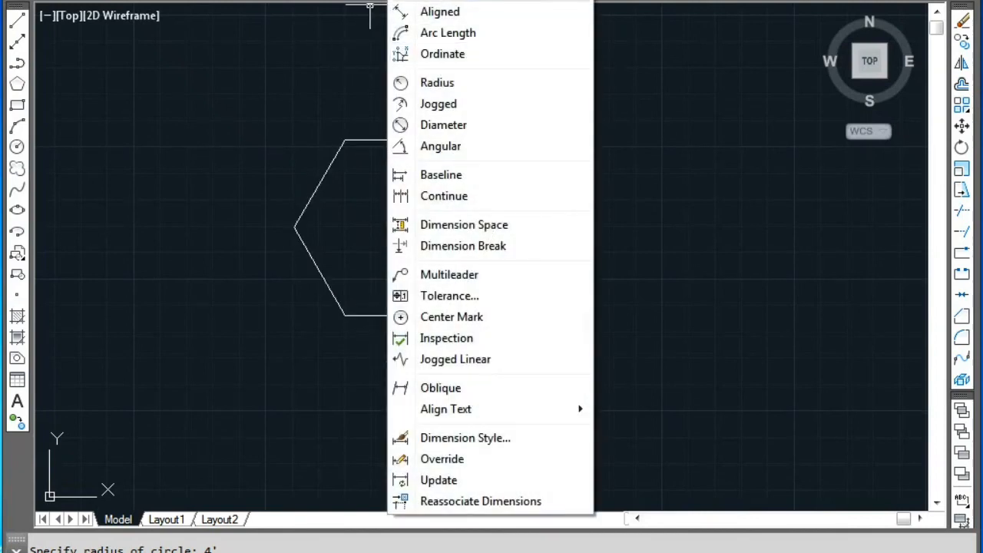
pyautogui.click(442, 1)
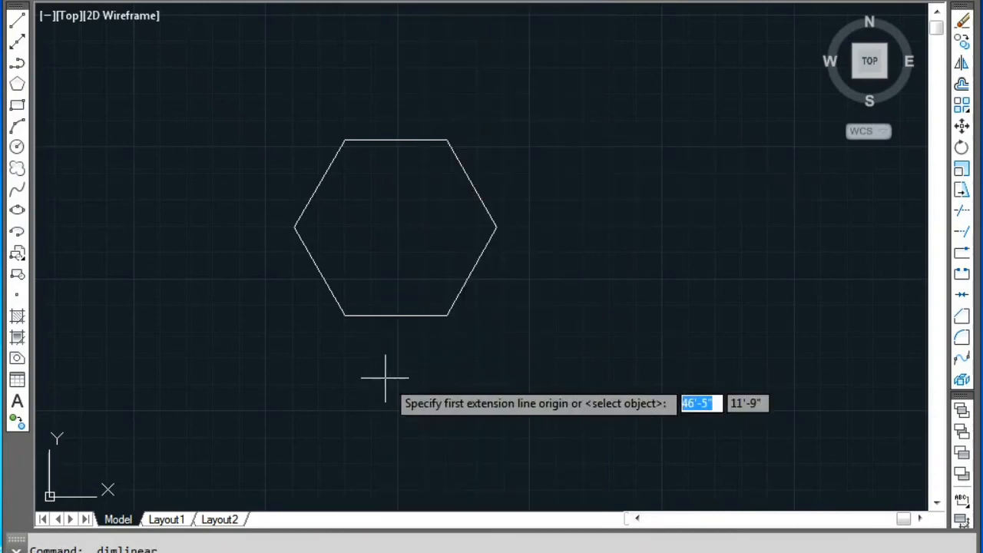
pyautogui.click(345, 315)
pyautogui.click(447, 315)
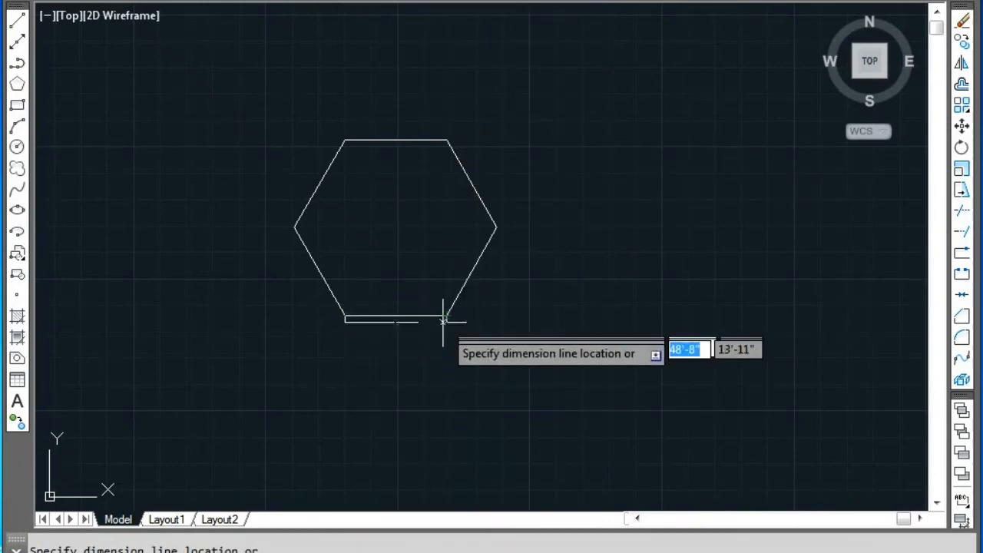
pyautogui.click(409, 360)
pyautogui.scroll(15, 409, 361)
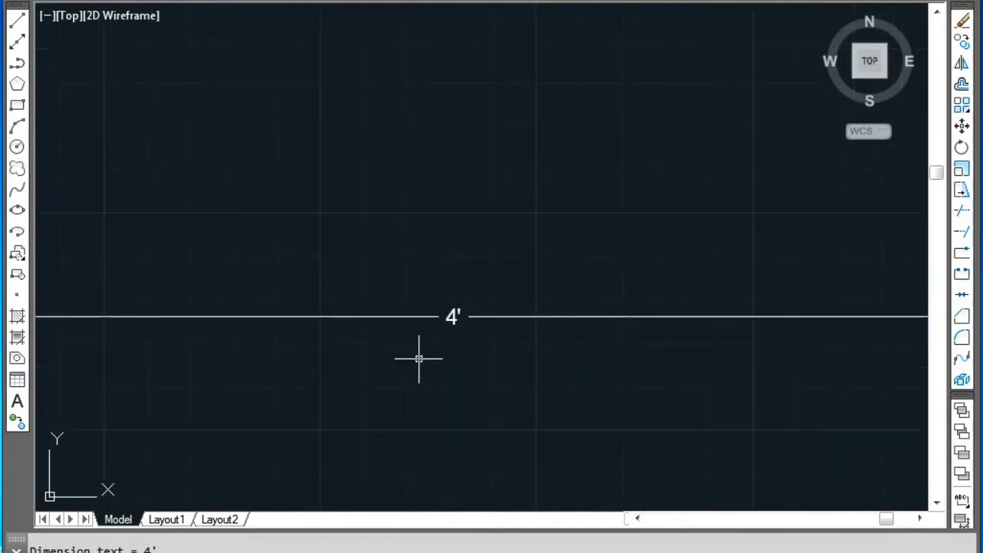
pyautogui.scroll(-5, 478, 319)
pyautogui.scroll(5, 484, 311)
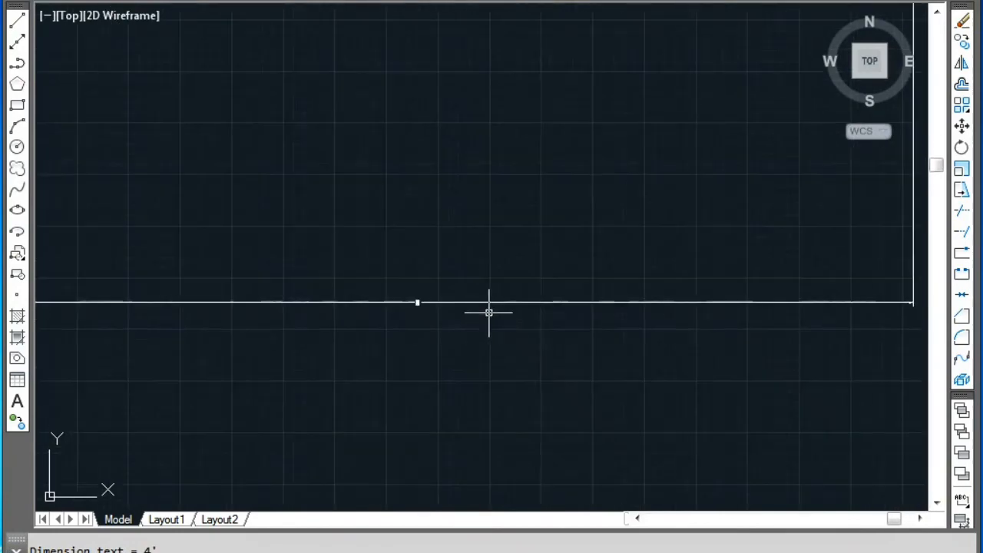
pyautogui.scroll(-3, 412, 268)
pyautogui.moveTo(413, 269)
pyautogui.mouseDown(button='middle')
pyautogui.moveTo(445, 426)
pyautogui.moveTo(308, 364)
pyautogui.moveTo(437, 439)
pyautogui.moveTo(509, 415)
pyautogui.mouseUp(button='middle')
pyautogui.scroll(-6, 509, 415)
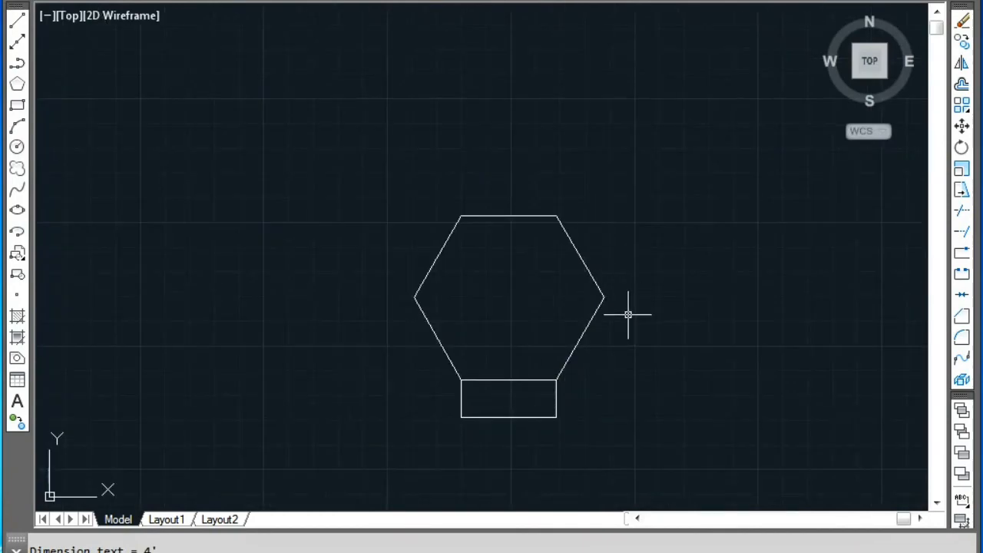